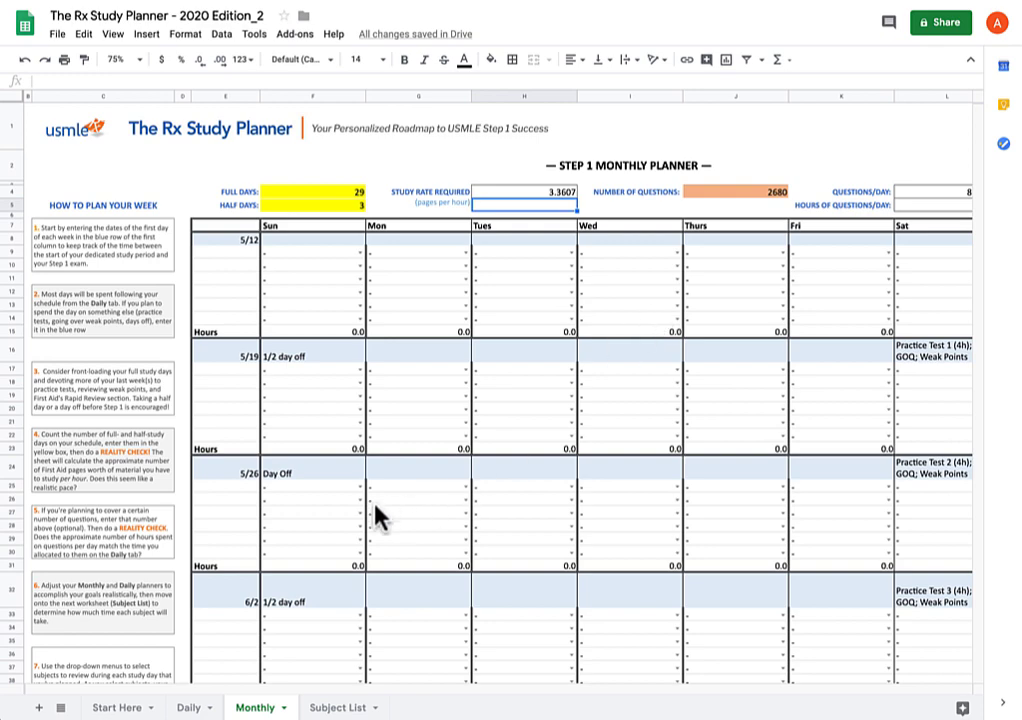
# Glance at the Daily and Monthly planners, then bring up the Subject List sheet
pyautogui.click(190, 708)
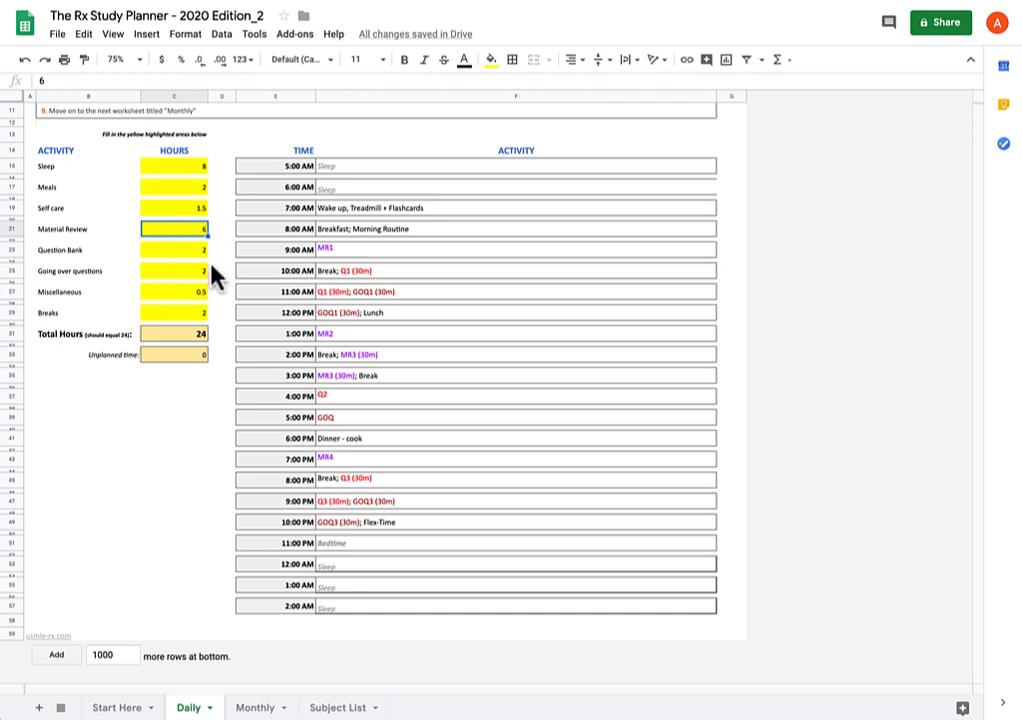
pyautogui.click(257, 708)
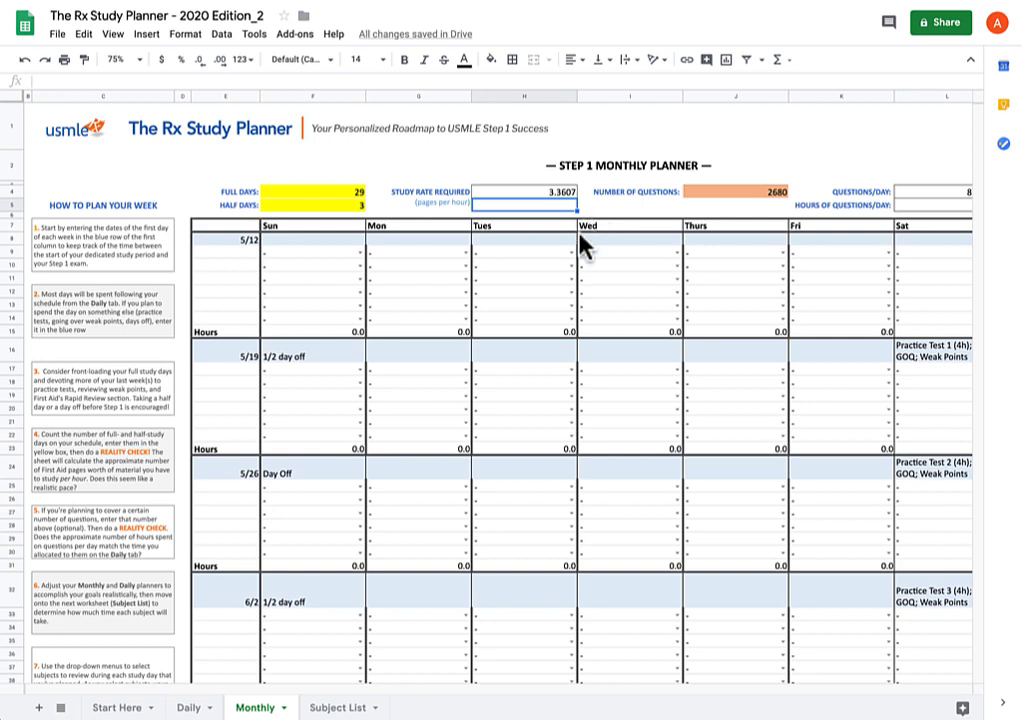
pyautogui.click(331, 711)
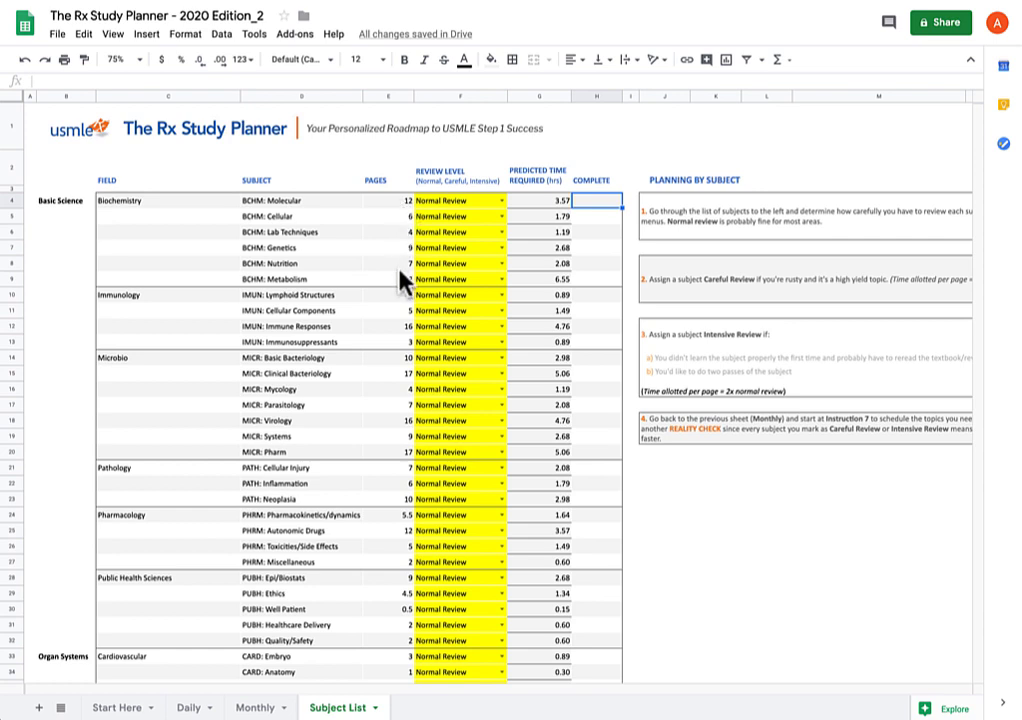
# Set BCHM: Metabolism's review level in F9 to Intensive Review, giving 12.64 predicted hours
pyautogui.click(304, 278)
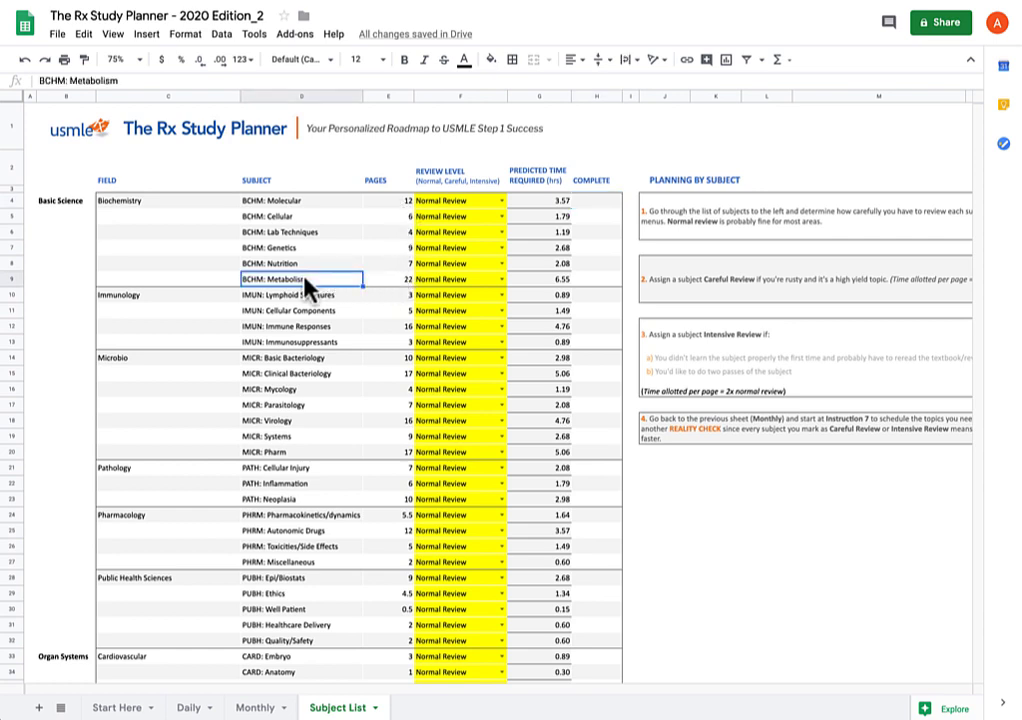
pyautogui.click(501, 281)
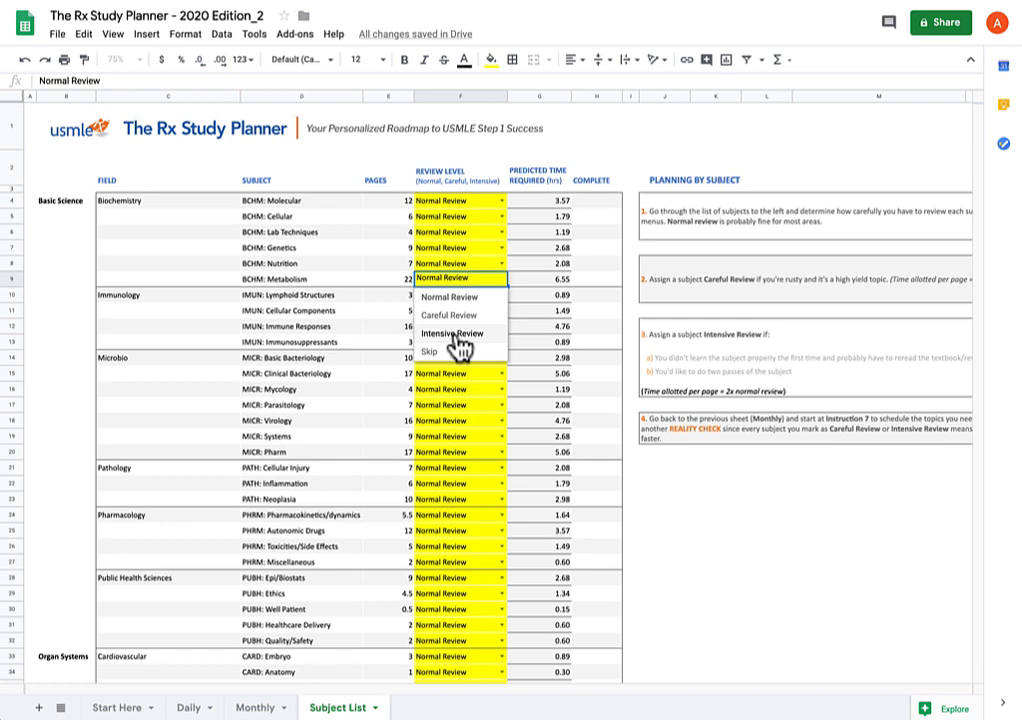
pyautogui.click(456, 336)
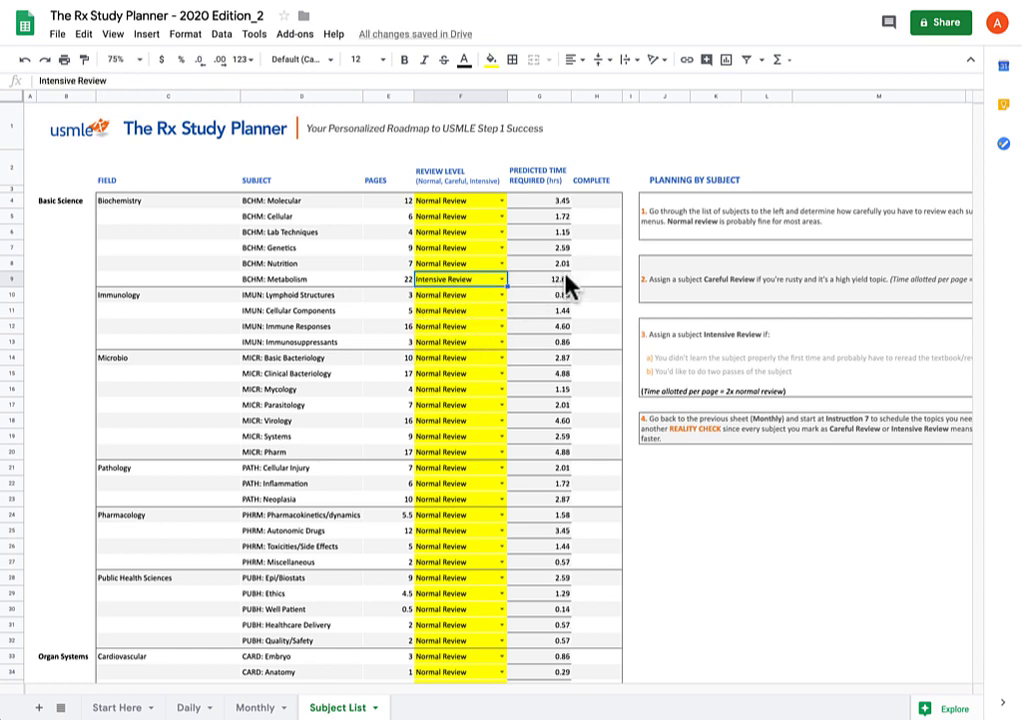
pyautogui.doubleClick(503, 281)
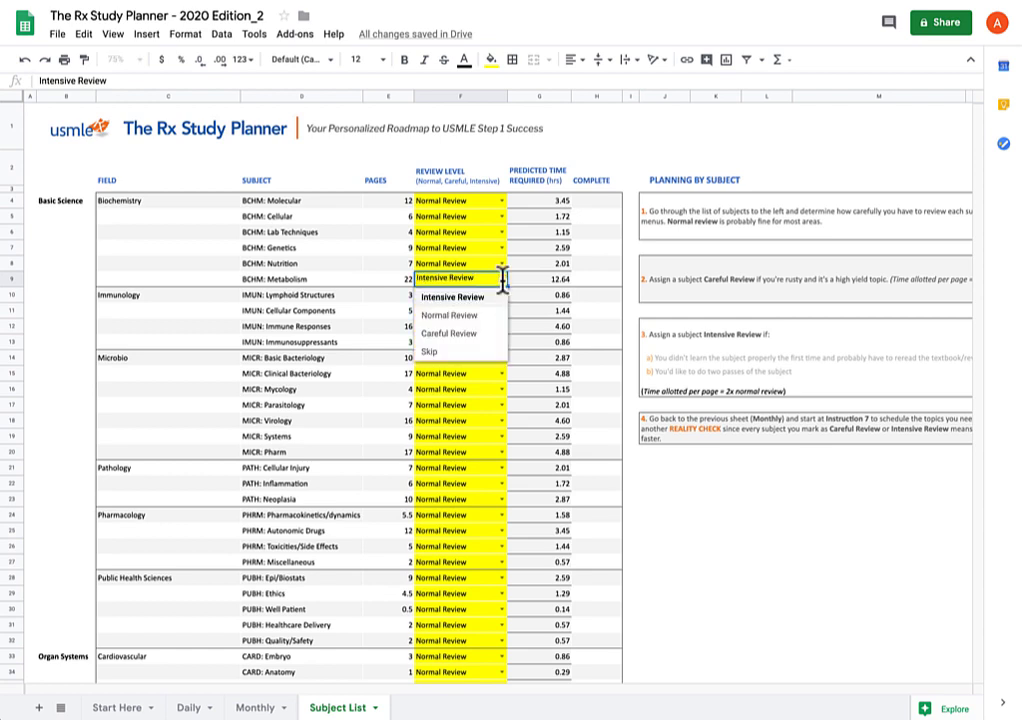
pyautogui.click(462, 316)
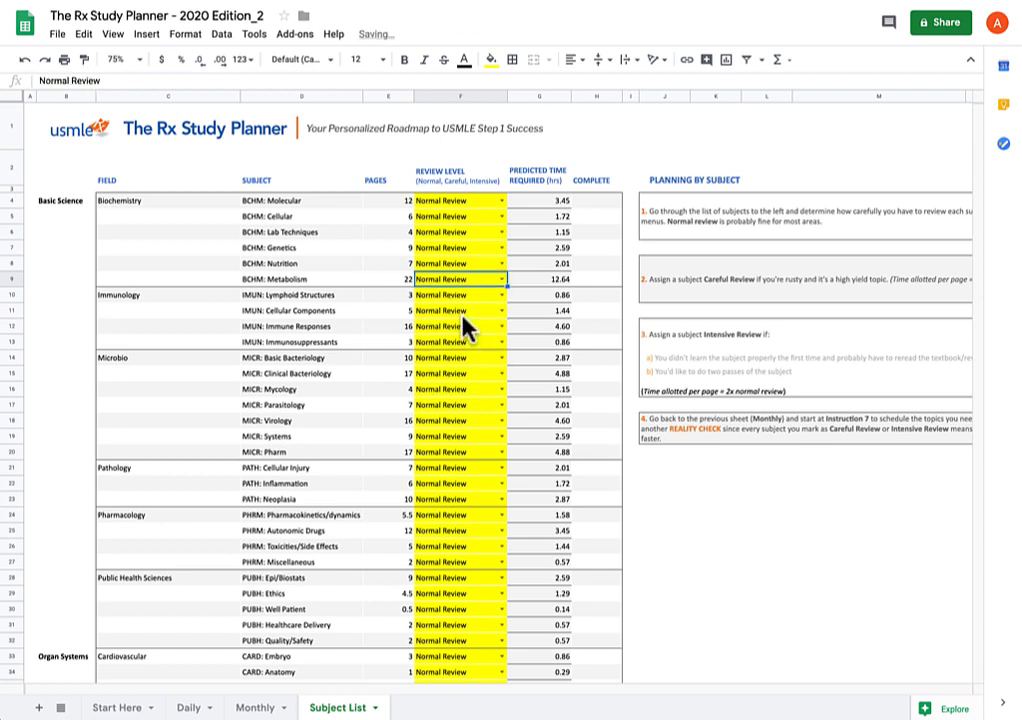
pyautogui.click(503, 281)
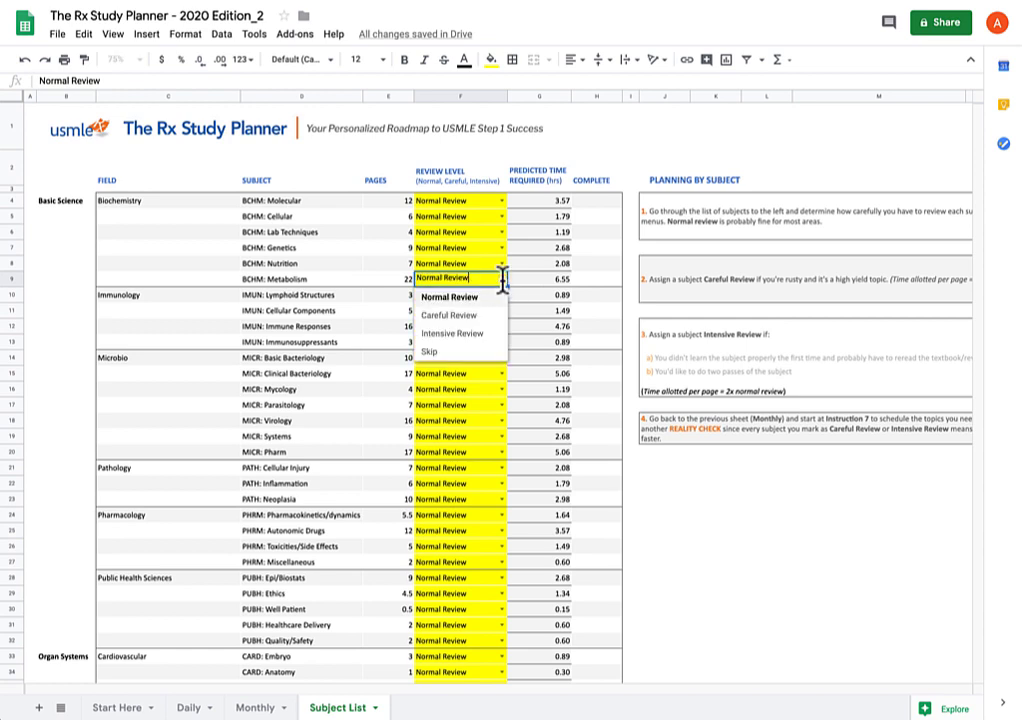
pyautogui.click(457, 336)
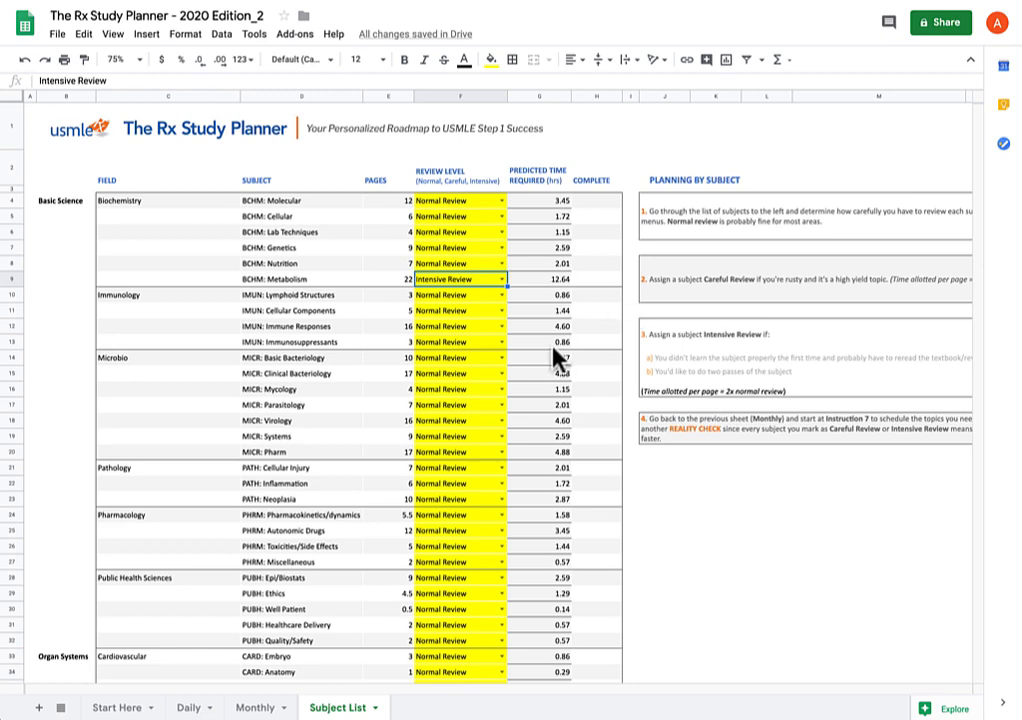
pyautogui.scroll(-6, 555, 358)
pyautogui.scroll(-5, 555, 358)
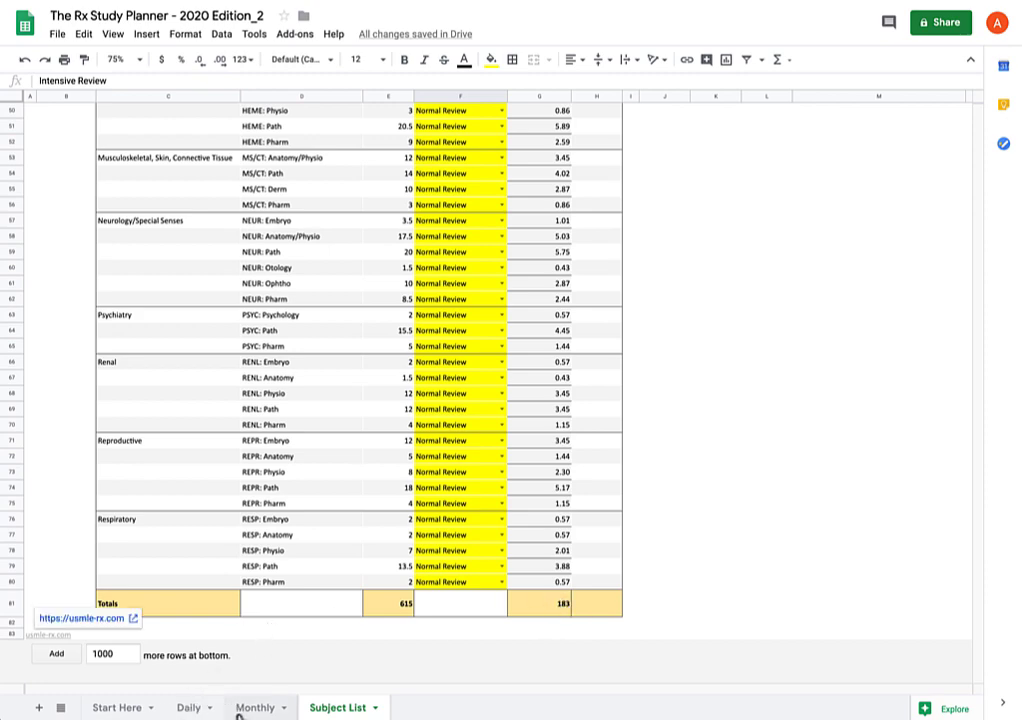
pyautogui.scroll(1, 500, 530)
pyautogui.scroll(10, 500, 530)
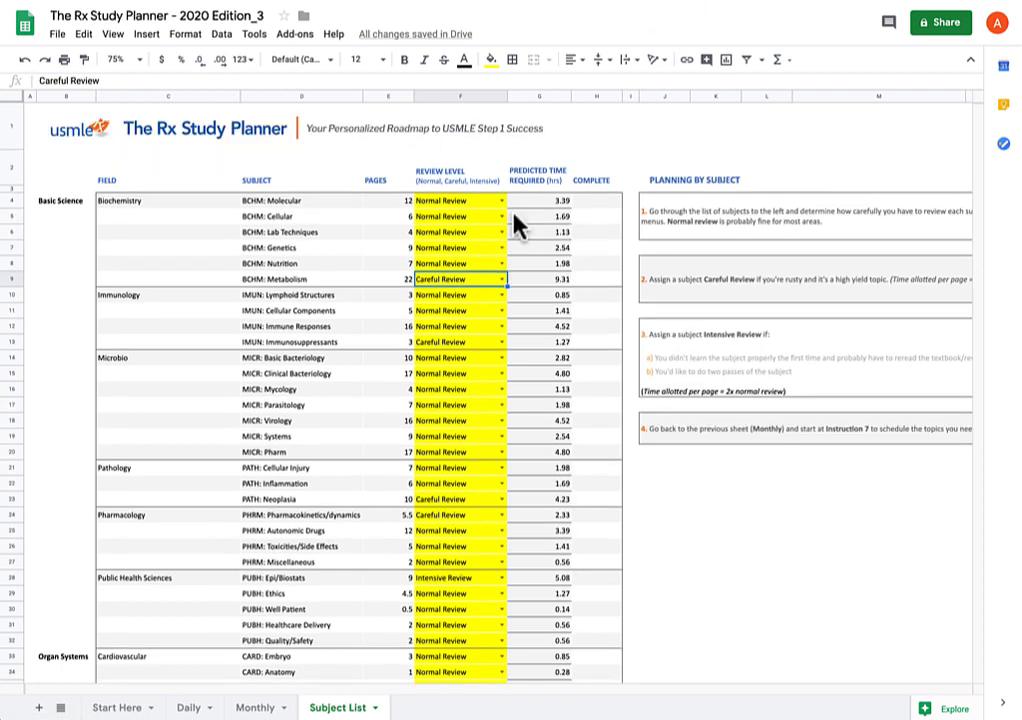
pyautogui.scroll(-2, 517, 225)
pyautogui.scroll(1, 517, 225)
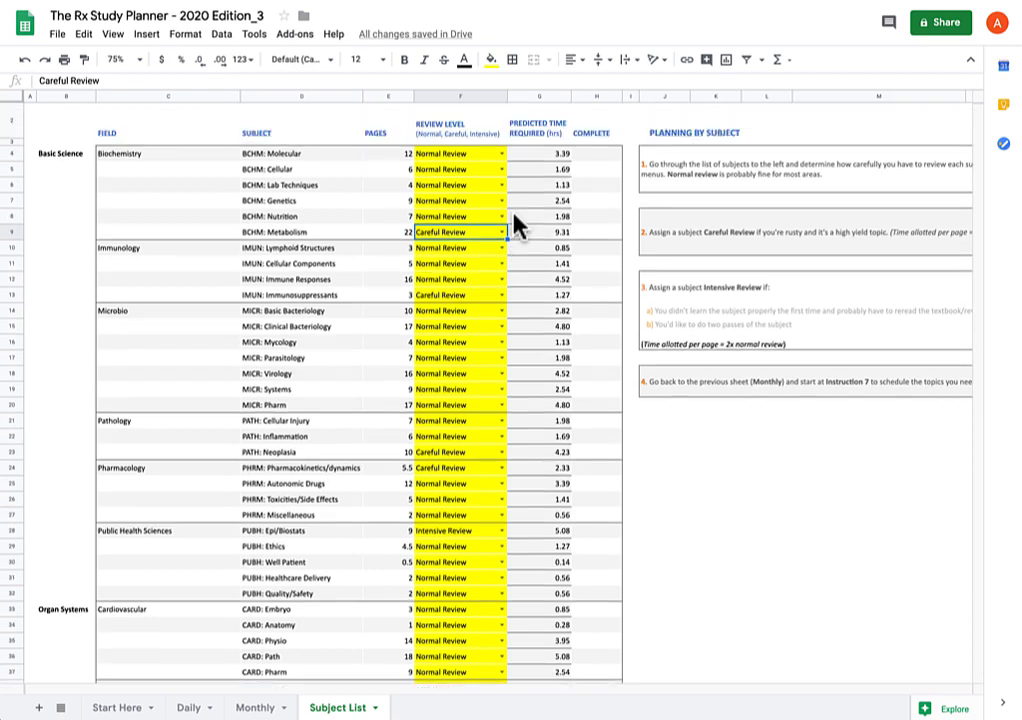
pyautogui.scroll(-1, 515, 224)
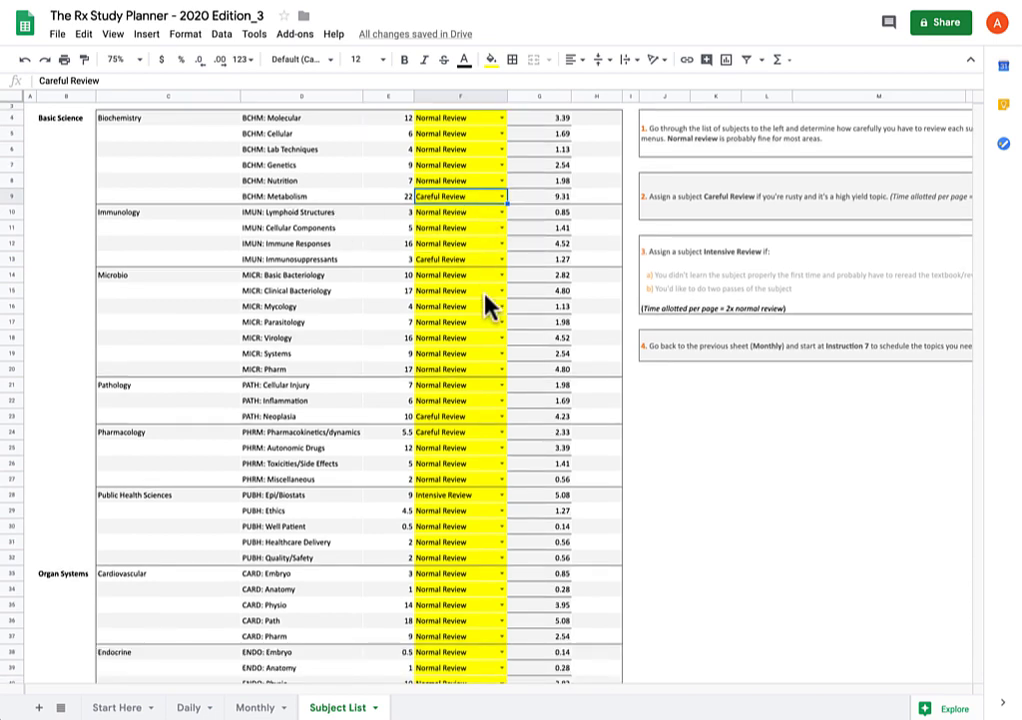
pyautogui.scroll(-3, 490, 305)
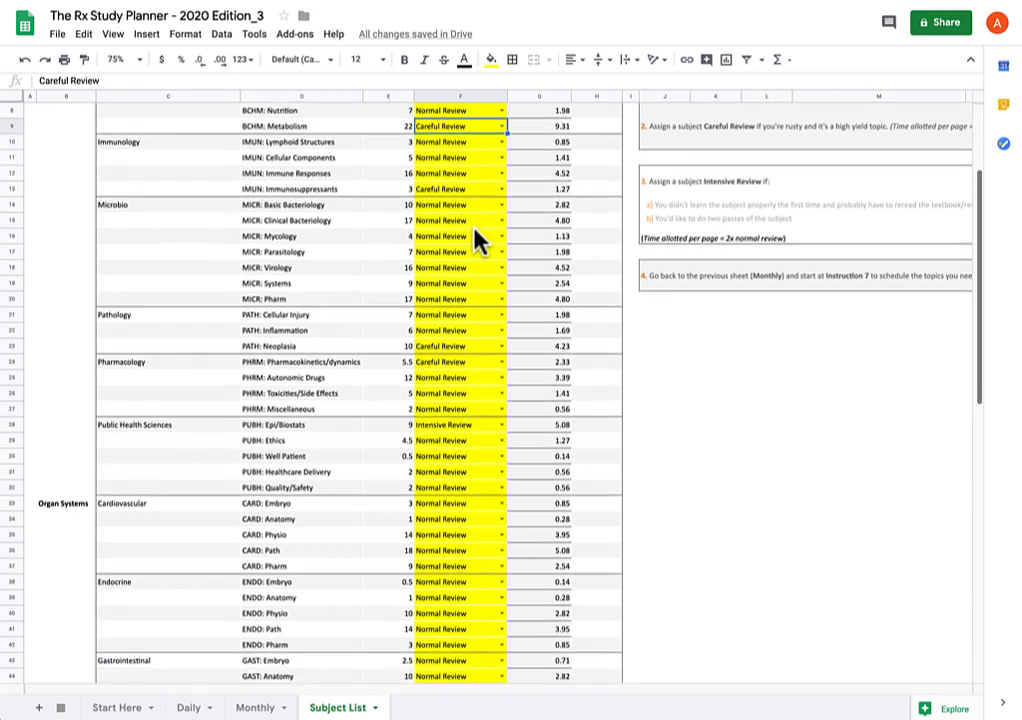
pyautogui.scroll(-1, 478, 236)
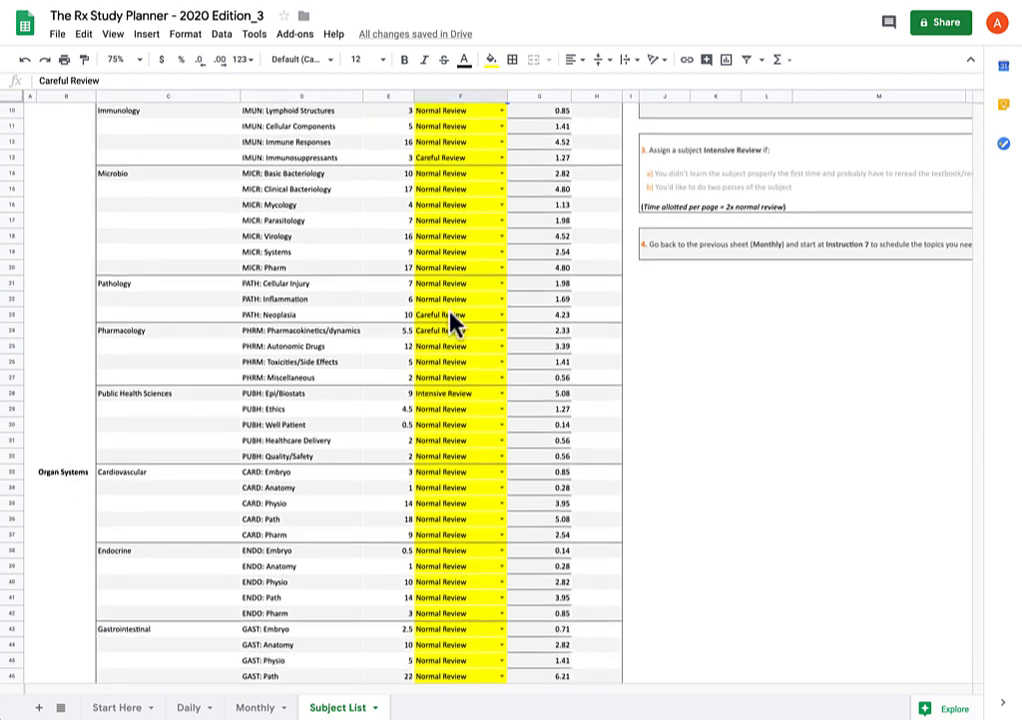
pyautogui.scroll(-3, 452, 320)
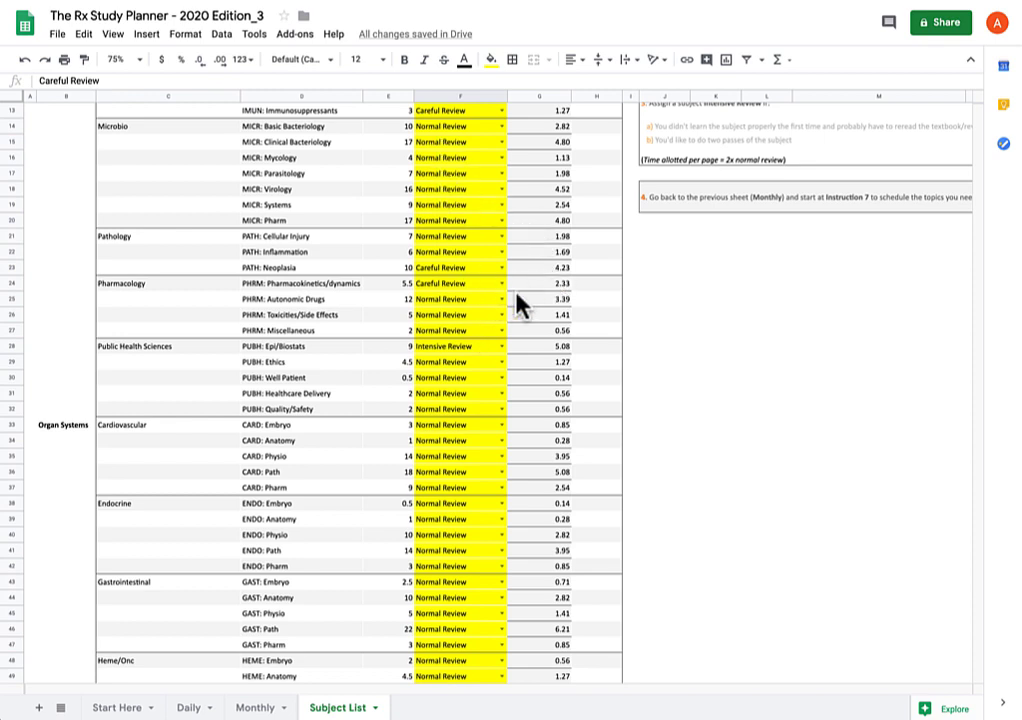
# On the Monthly planner, schedule BCHM: Molecular in Sunday 5/12's first slot
pyautogui.click(256, 708)
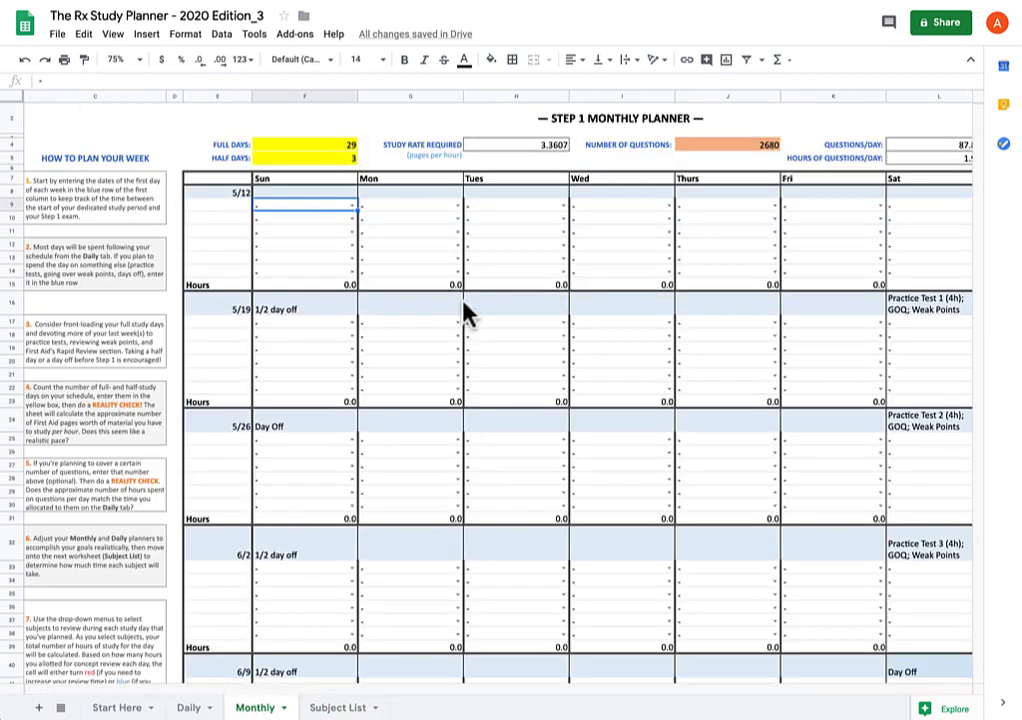
pyautogui.scroll(-5, 413, 294)
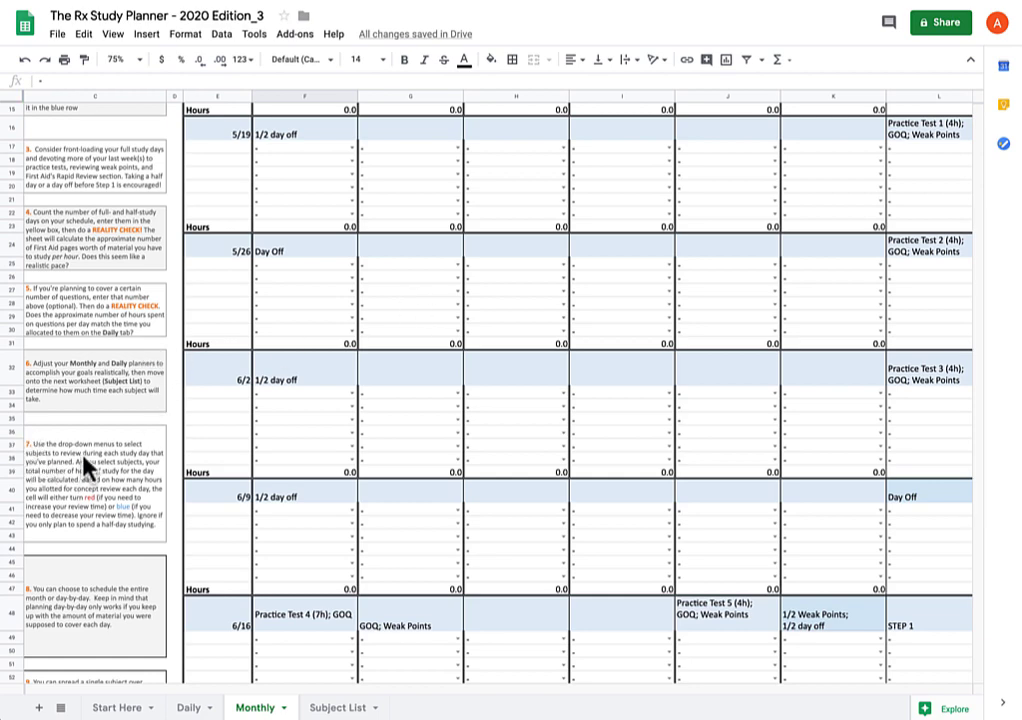
pyautogui.scroll(5, 306, 267)
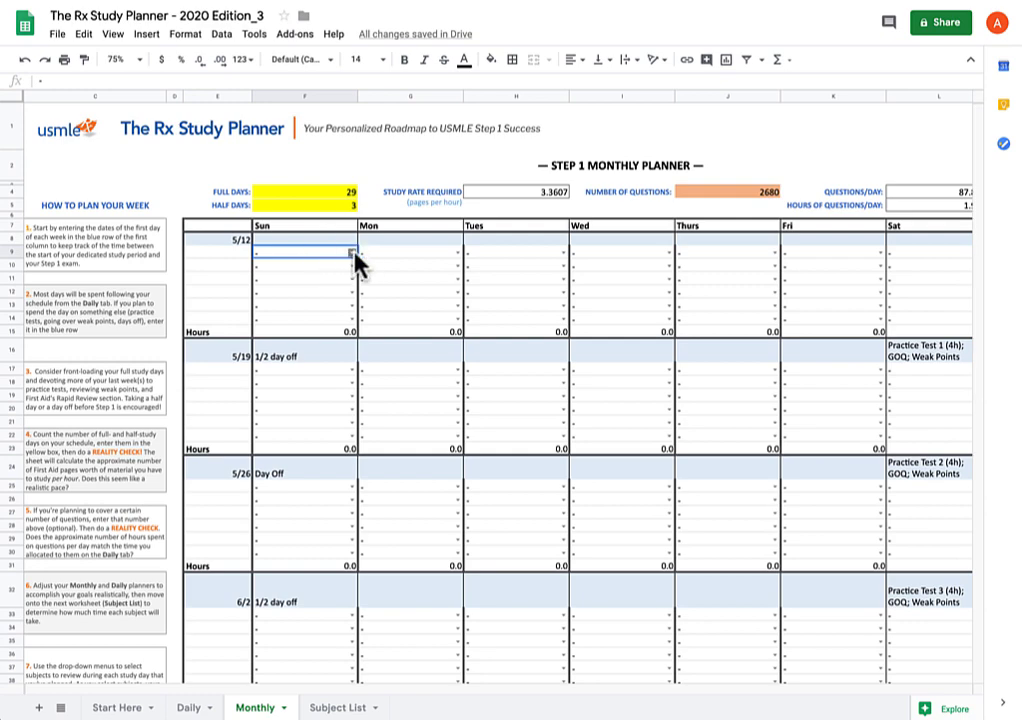
pyautogui.click(353, 255)
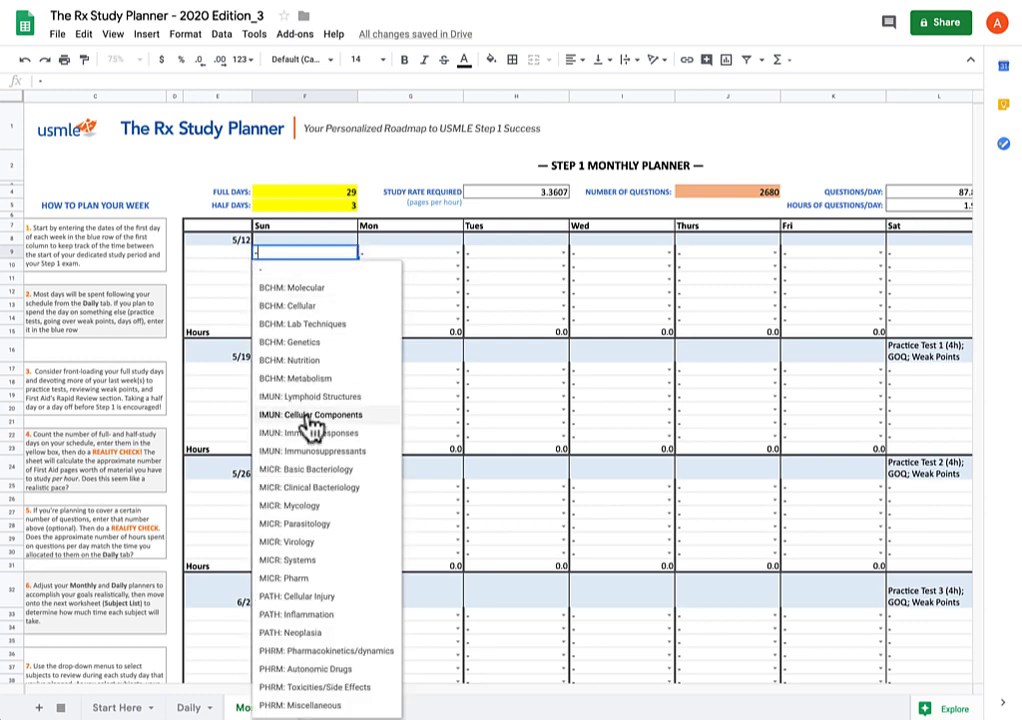
pyautogui.scroll(-4, 312, 427)
pyautogui.scroll(-7, 312, 425)
pyautogui.scroll(10, 312, 425)
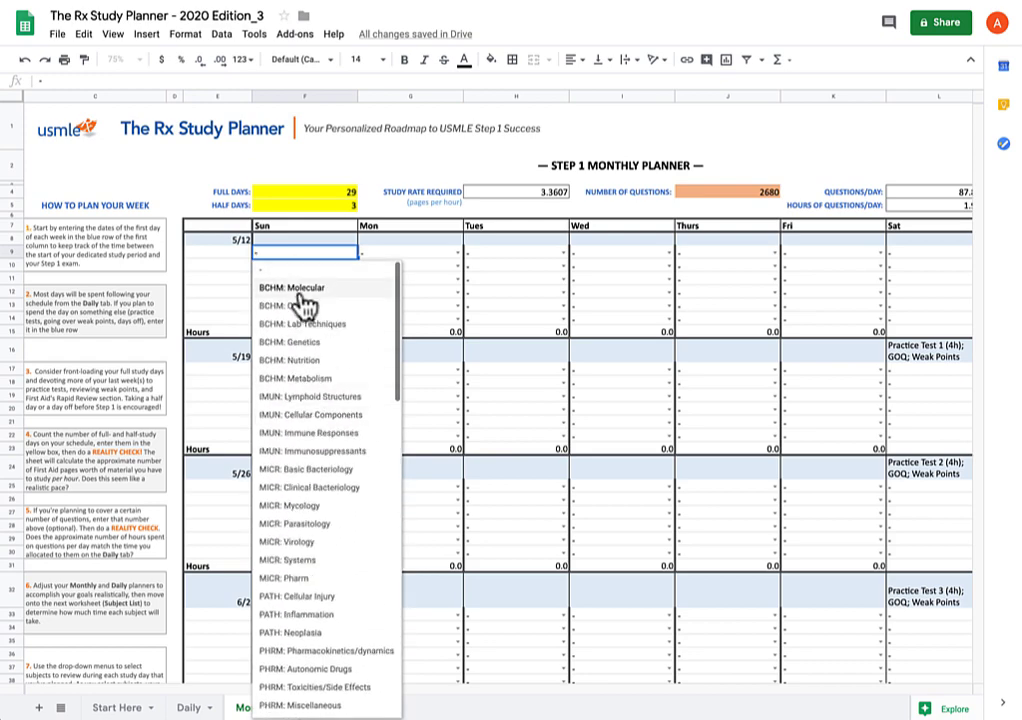
pyautogui.click(298, 291)
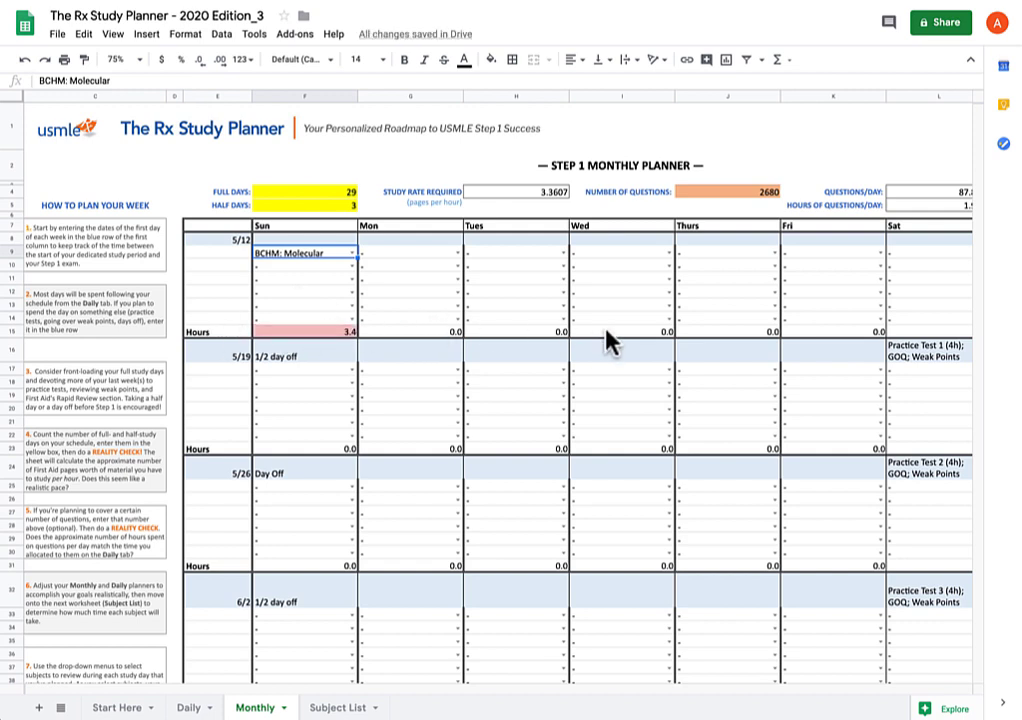
# Add BCHM: Cellular as Sunday's second subject (5.1 hours), then view the Daily planner
pyautogui.click(352, 267)
pyautogui.click(328, 334)
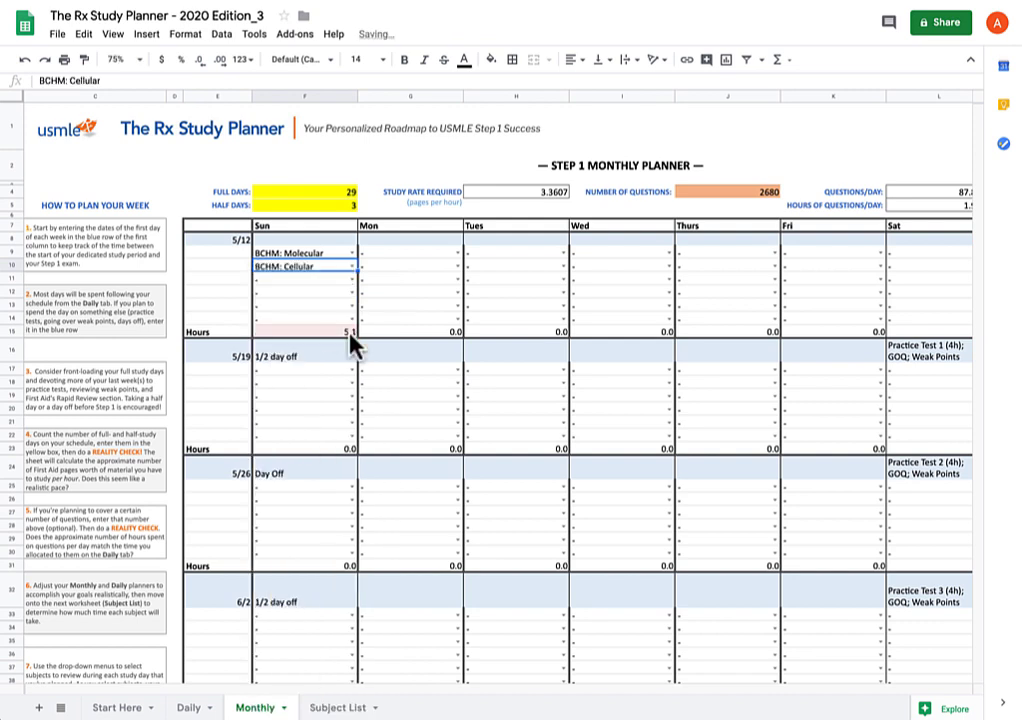
pyautogui.click(350, 280)
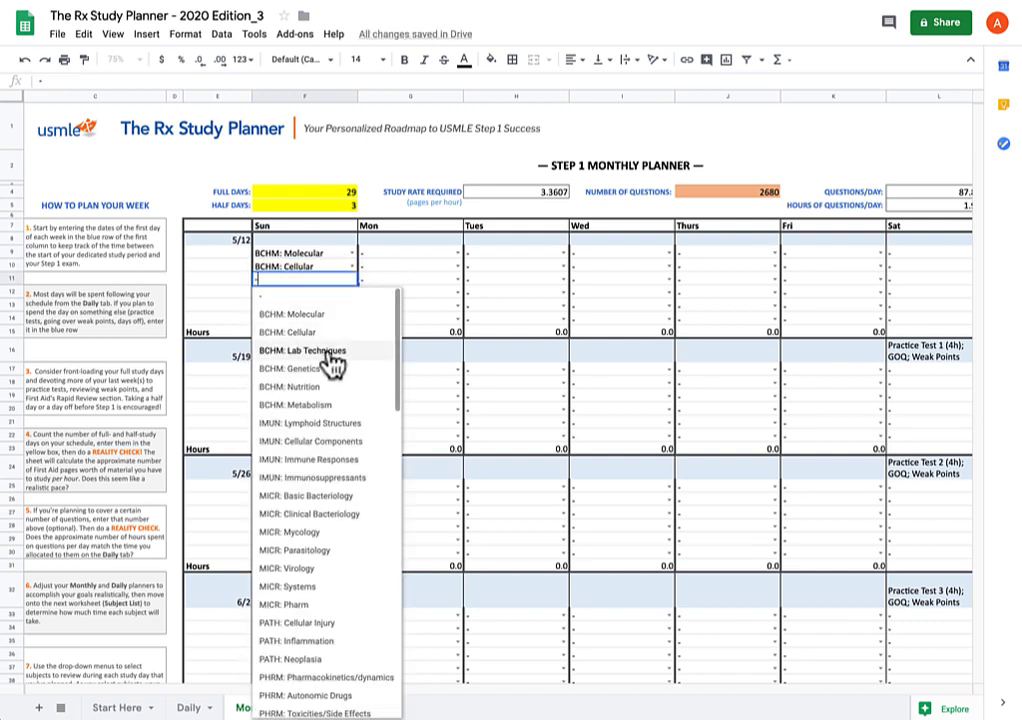
pyautogui.click(238, 292)
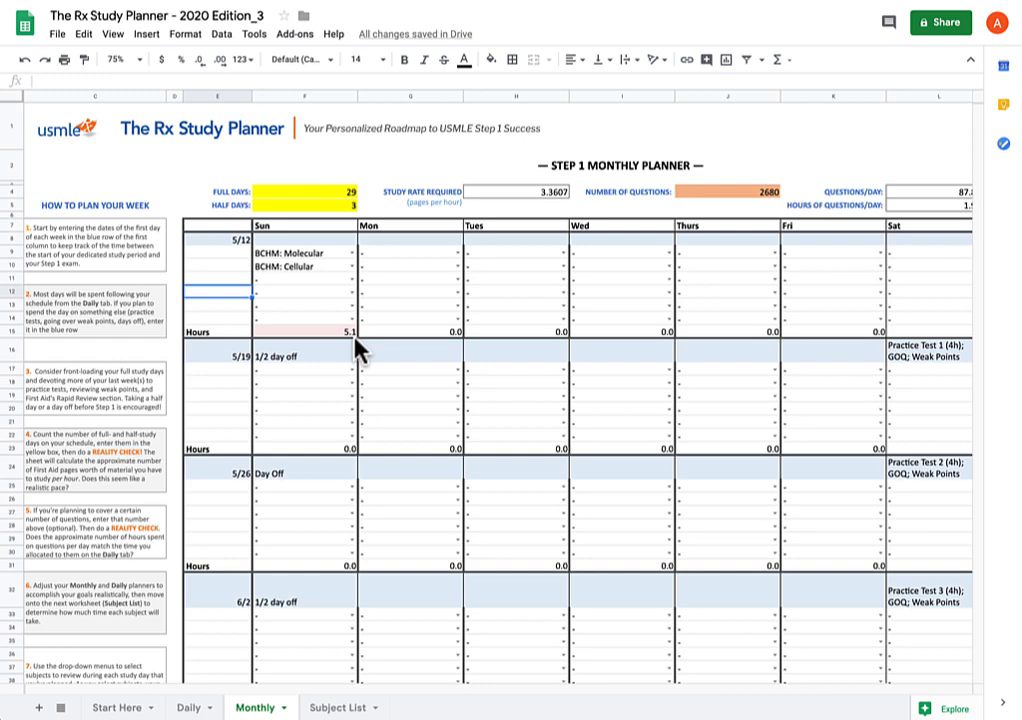
pyautogui.click(190, 707)
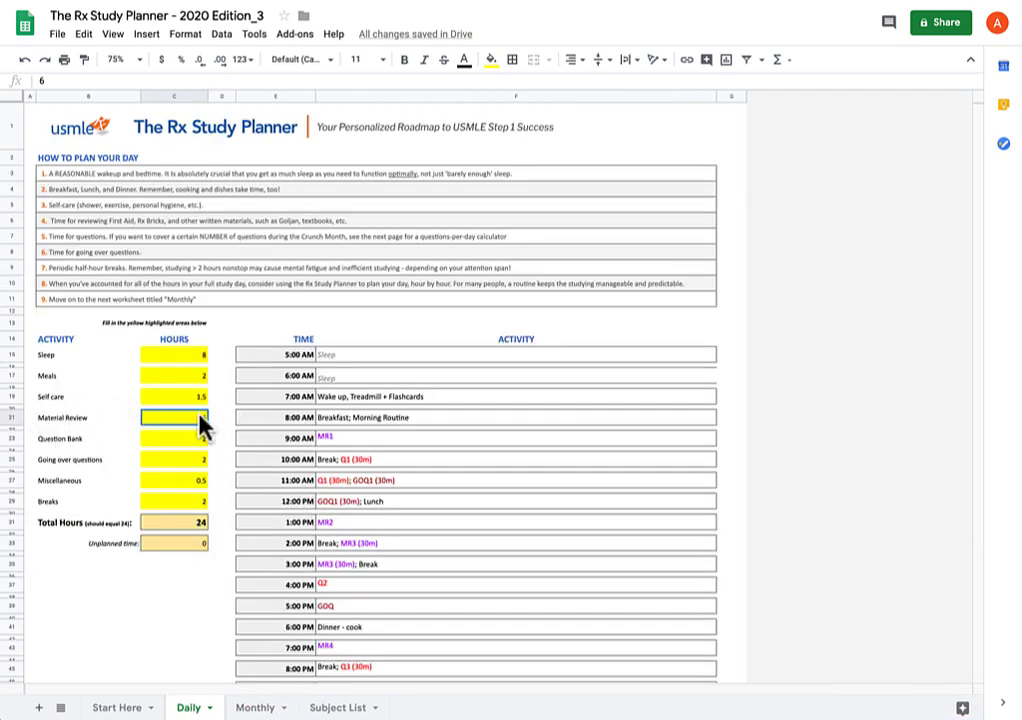
# Put BCHM: Lab Techniques in Sunday 5/12's third slot on the Monthly planner, totalling 6.2 hours
pyautogui.click(262, 708)
pyautogui.click(351, 279)
pyautogui.click(316, 356)
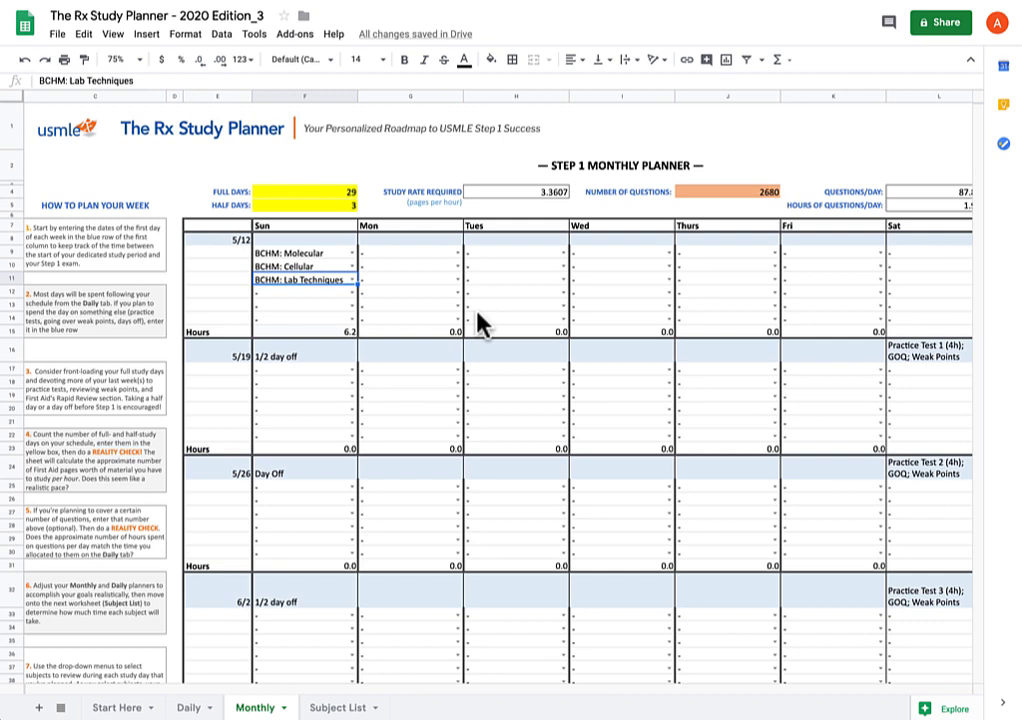
# Schedule BCHM: Genetics and BCHM: Nutrition in Monday's first two slots
pyautogui.click(458, 253)
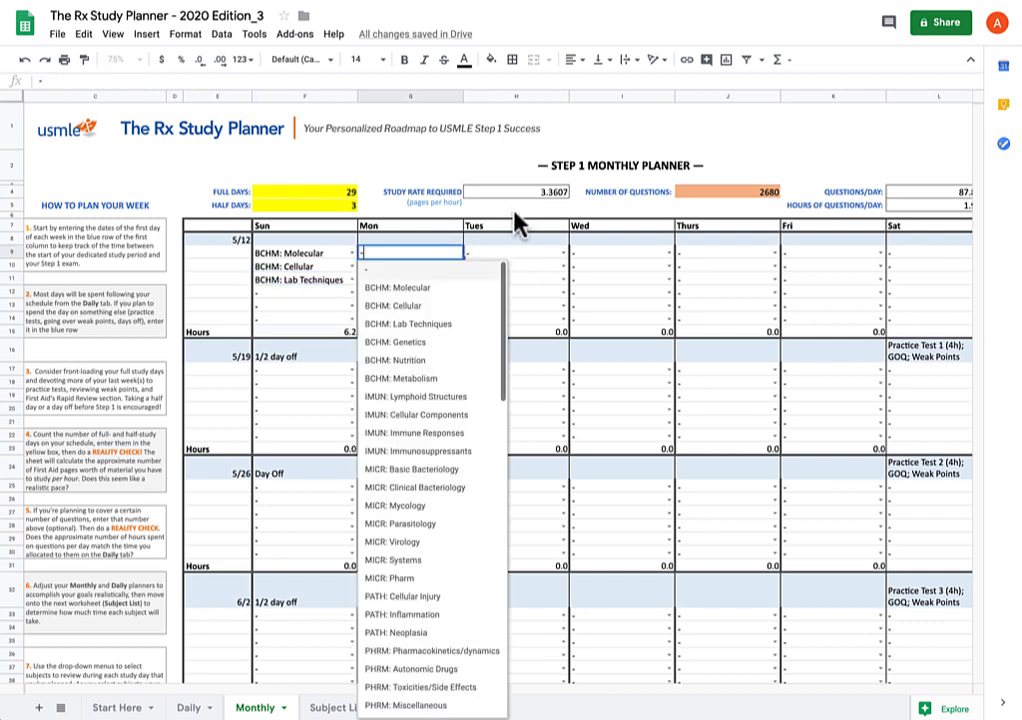
pyautogui.click(415, 344)
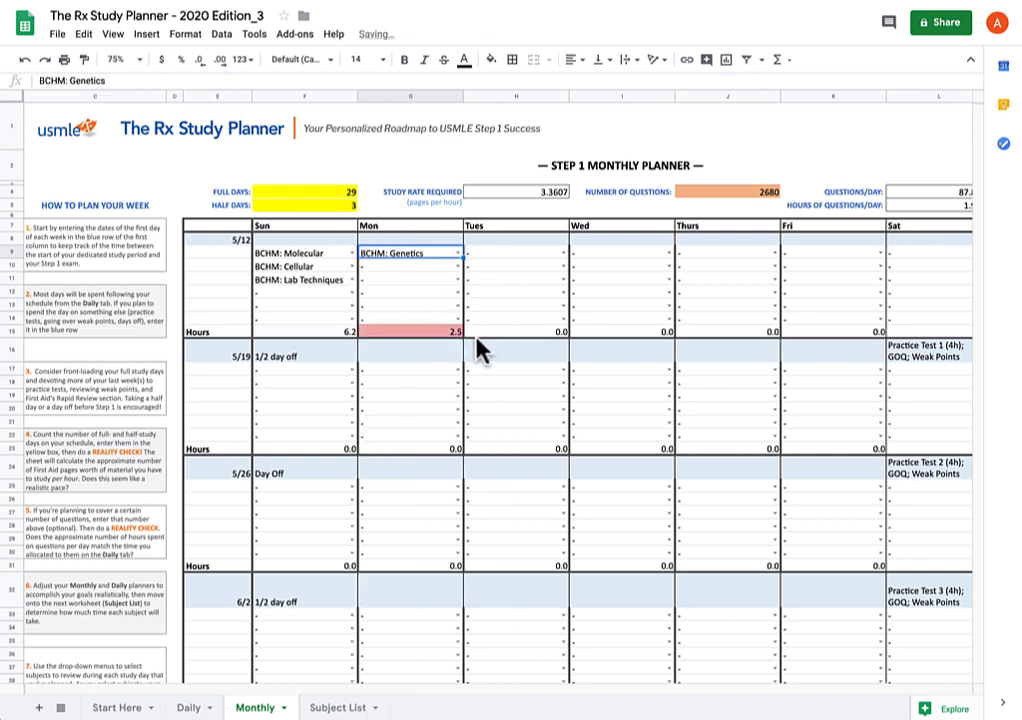
pyautogui.click(458, 265)
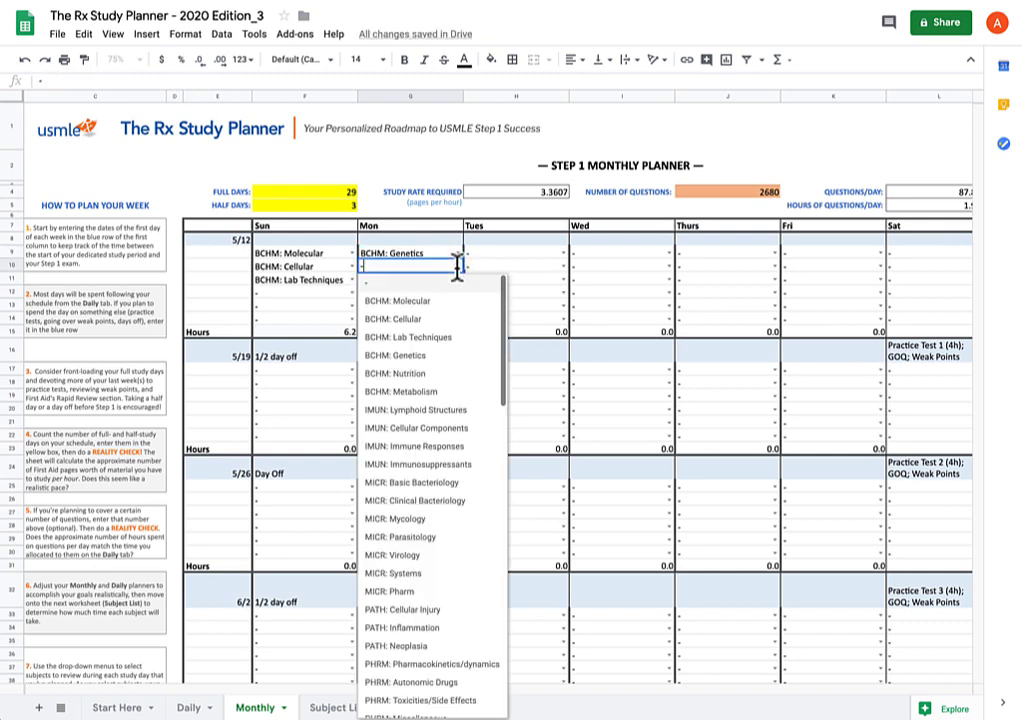
pyautogui.click(416, 377)
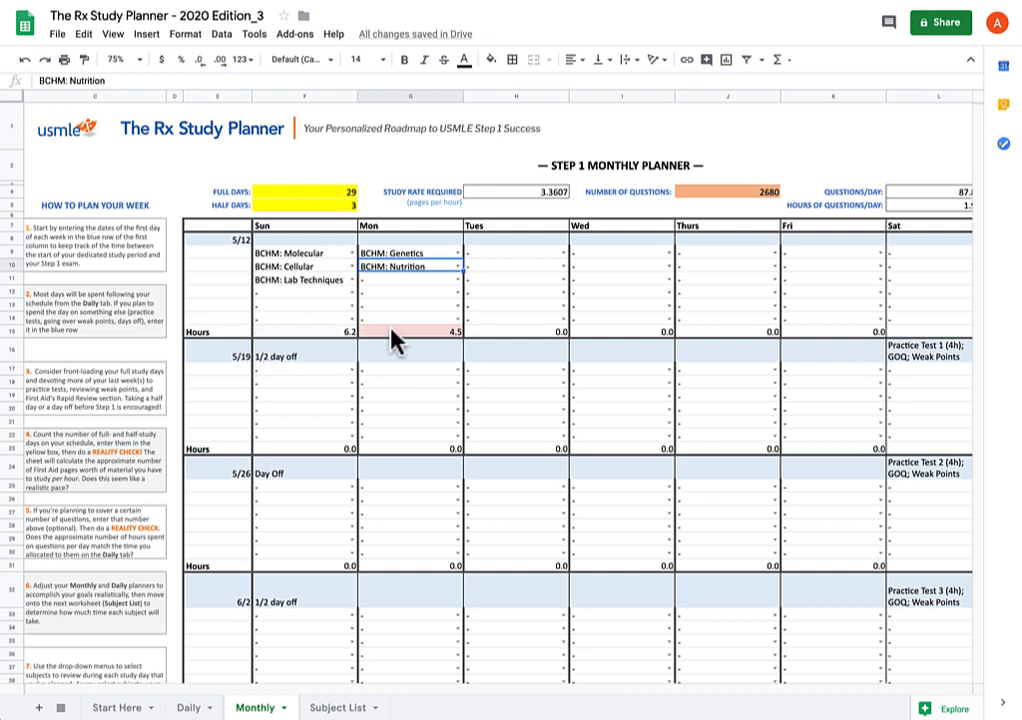
# Fill Monday's third slot with IMUN: Lymphoid Structures instead of BCHM: Metabolism
pyautogui.click(459, 280)
pyautogui.click(421, 405)
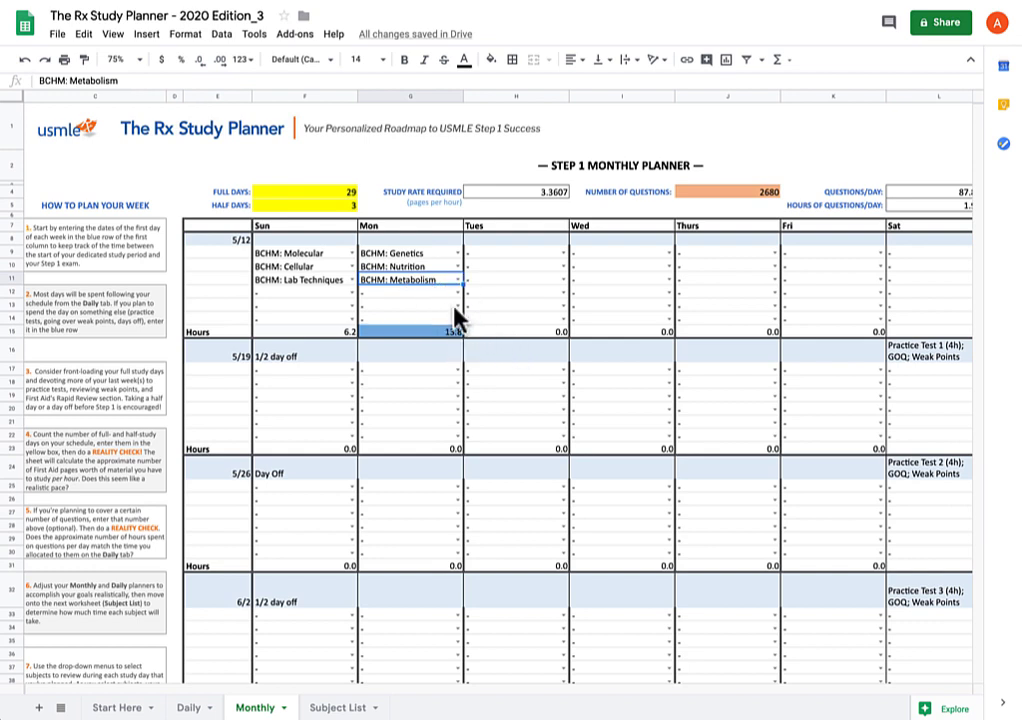
pyautogui.click(458, 282)
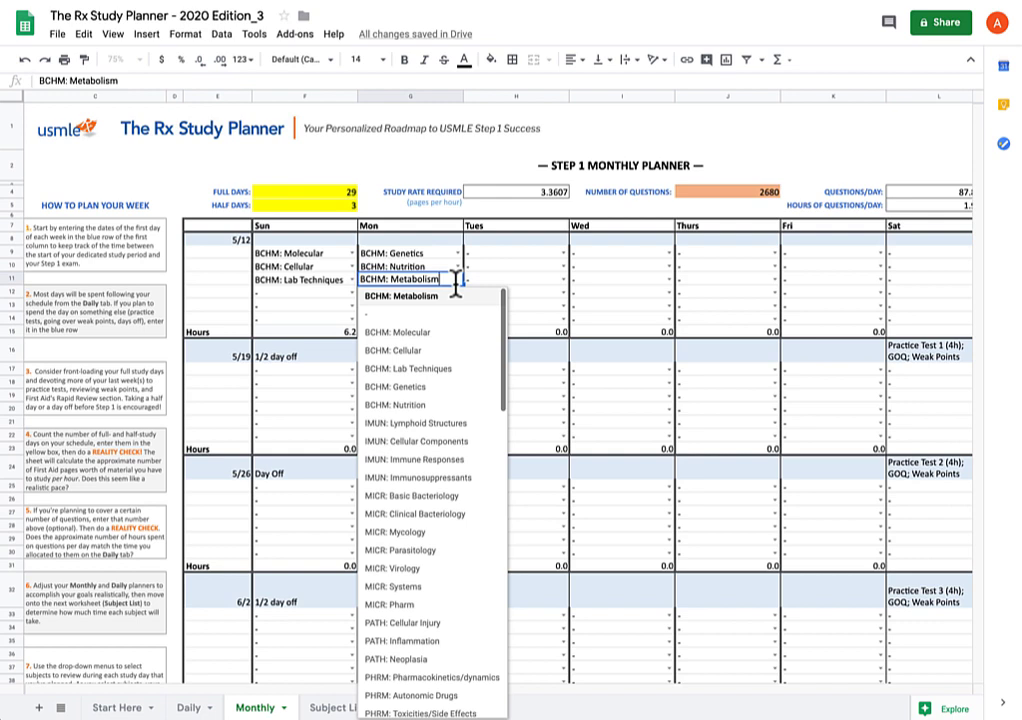
pyautogui.click(420, 428)
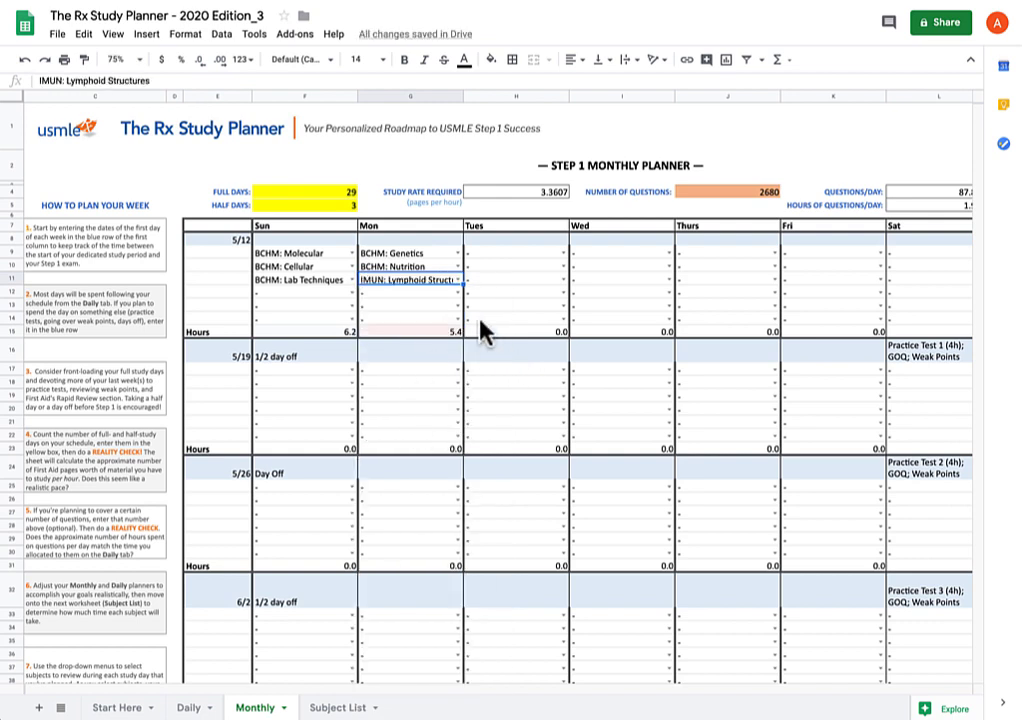
# Choose BCHM: Metabolism in the first slot of Tuesday, Wednesday and Thursday
pyautogui.click(563, 254)
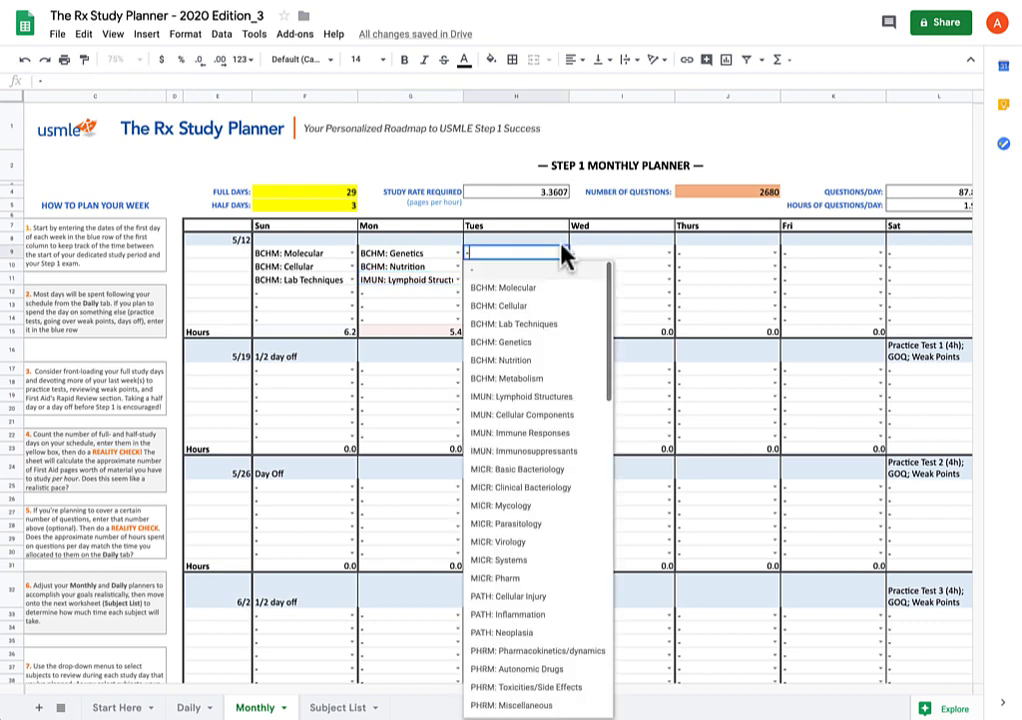
pyautogui.click(521, 380)
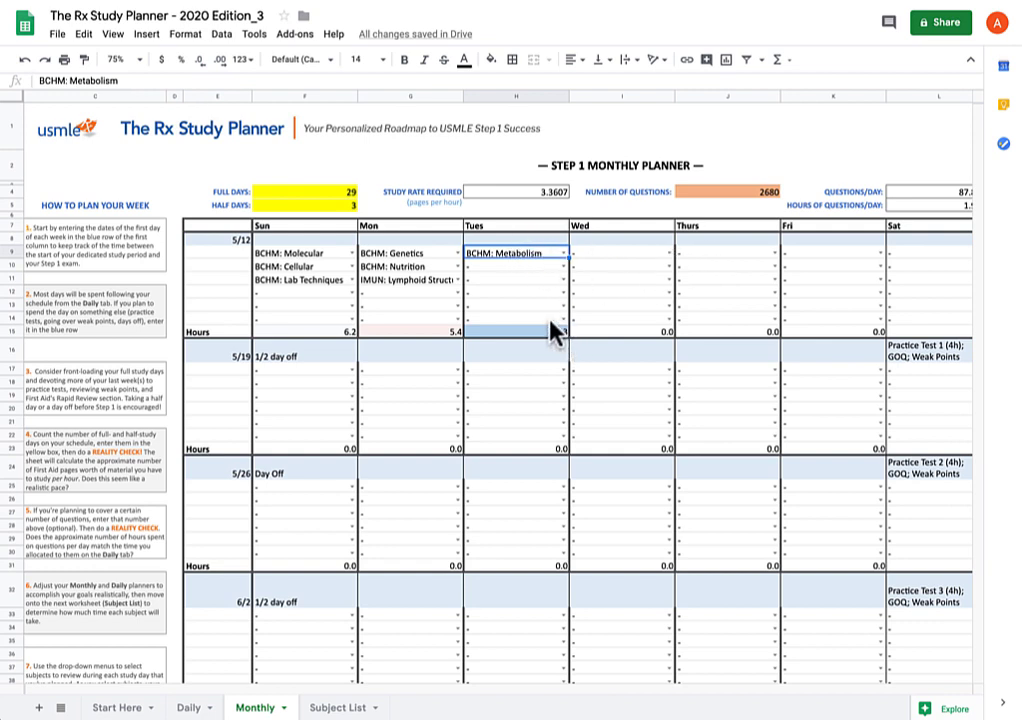
pyautogui.click(669, 255)
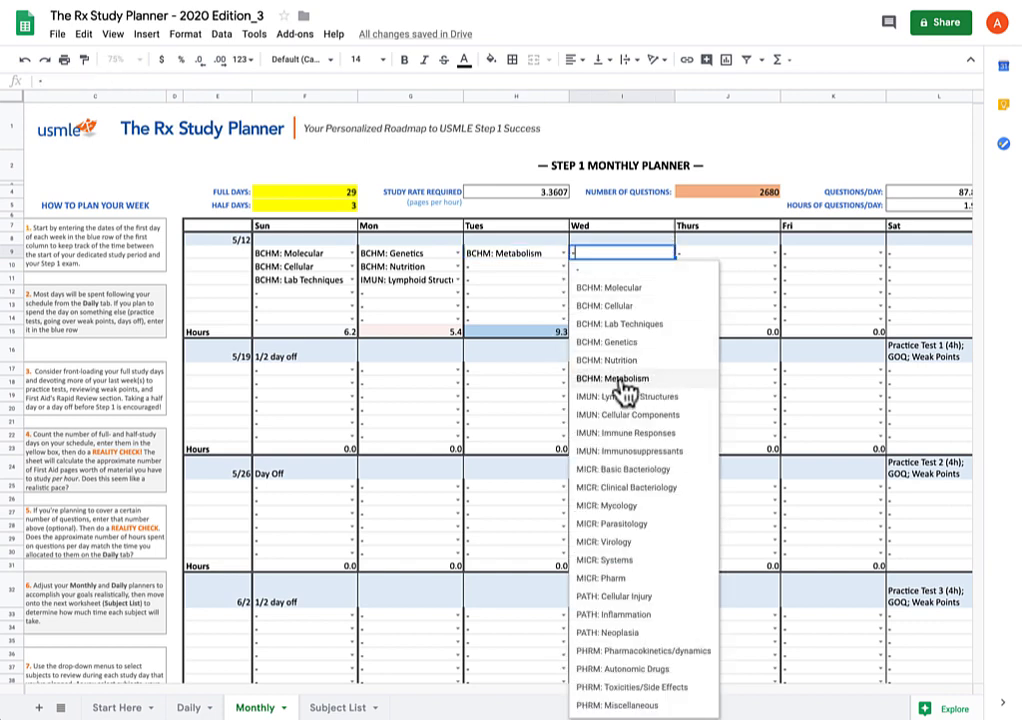
pyautogui.click(623, 382)
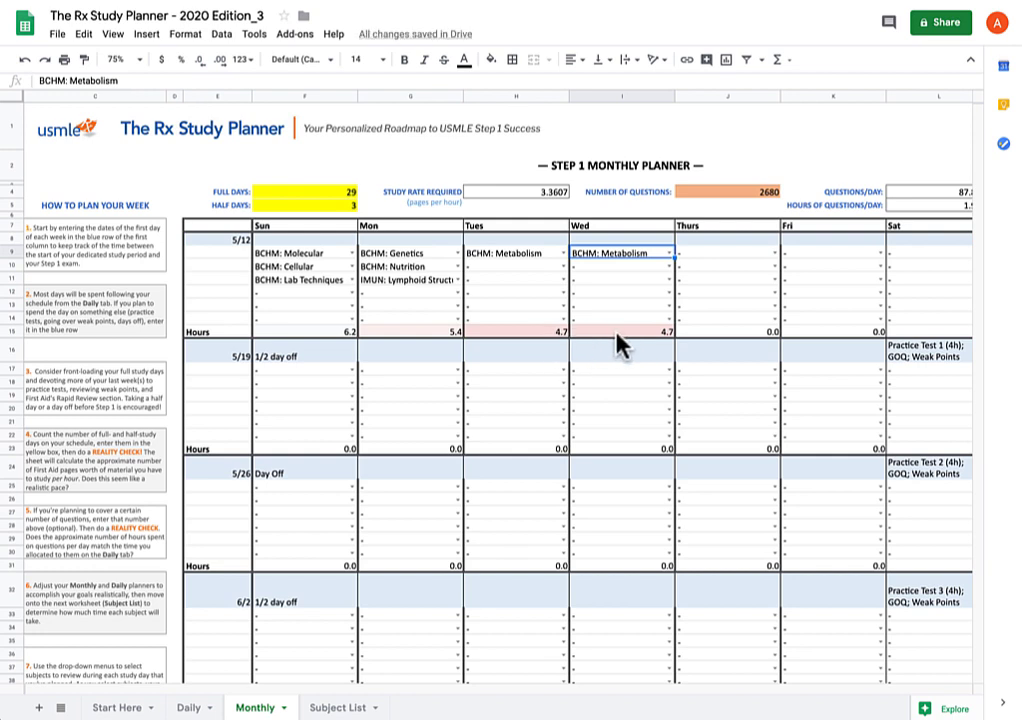
pyautogui.click(773, 253)
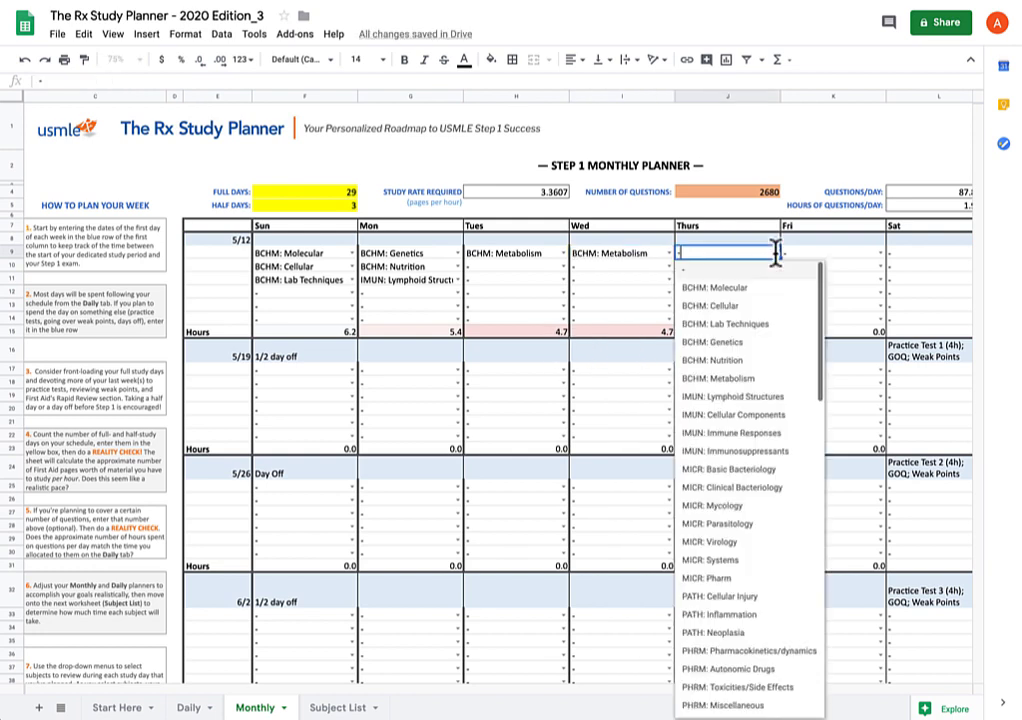
pyautogui.click(745, 378)
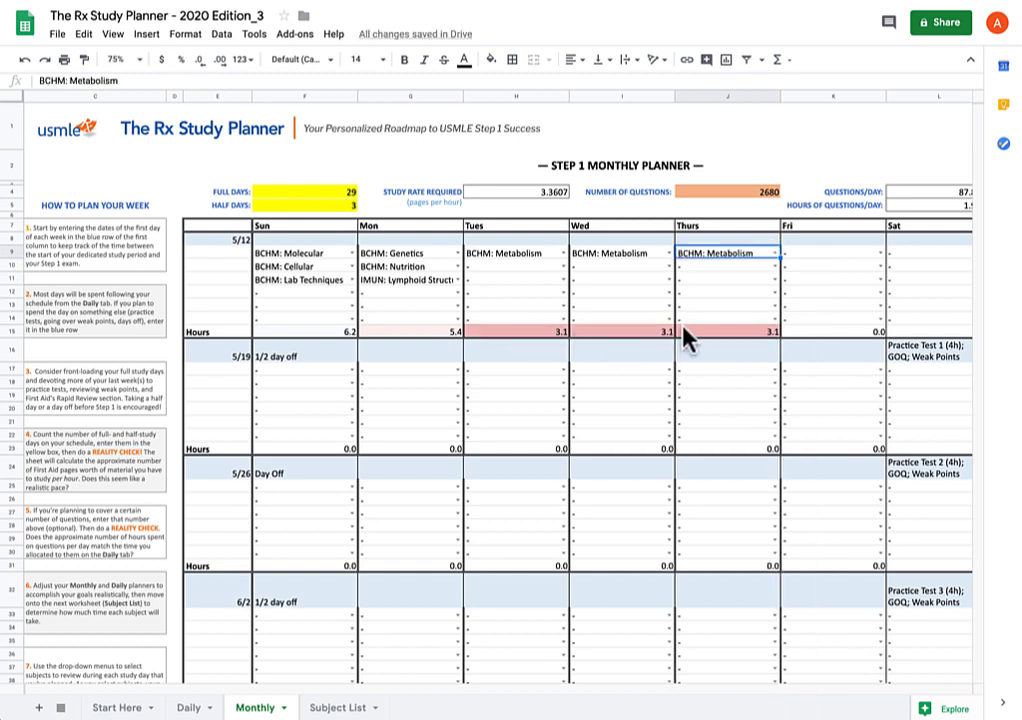
pyautogui.click(880, 253)
# Continue BCHM: Metabolism on Friday and pick a subject for Saturday
pyautogui.click(838, 388)
pyautogui.hscroll(3, 845, 360)
pyautogui.click(845, 254)
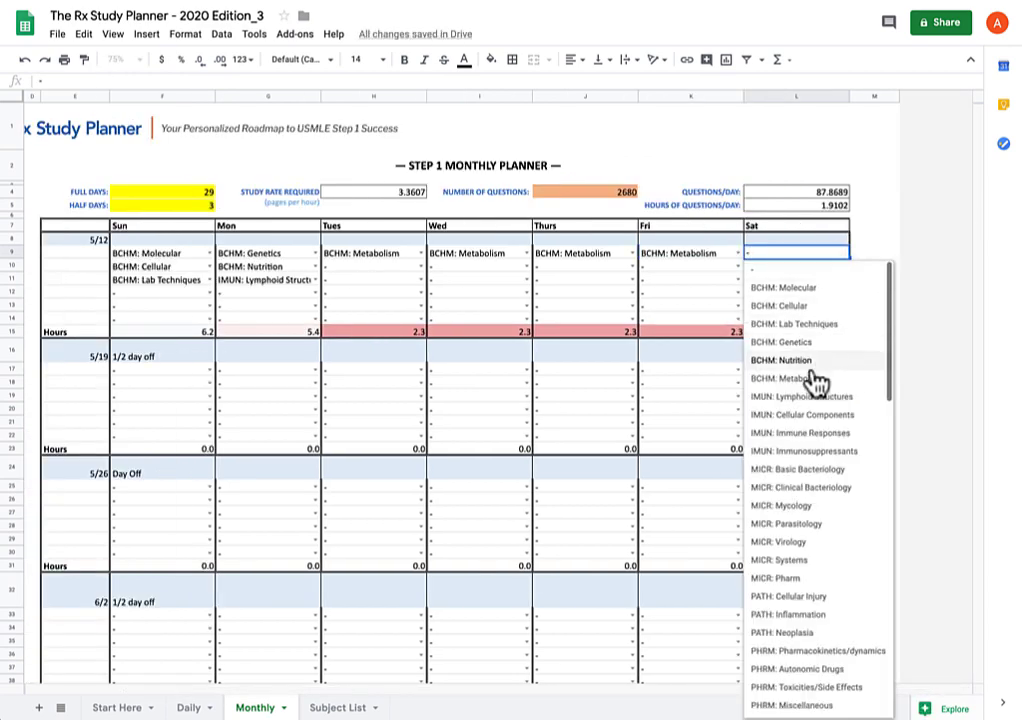
pyautogui.click(812, 380)
# Clear the Saturday, Friday and Thursday slots back to '-'
pyautogui.click(790, 254)
pyautogui.click(789, 287)
pyautogui.click(737, 254)
pyautogui.click(655, 287)
pyautogui.click(632, 253)
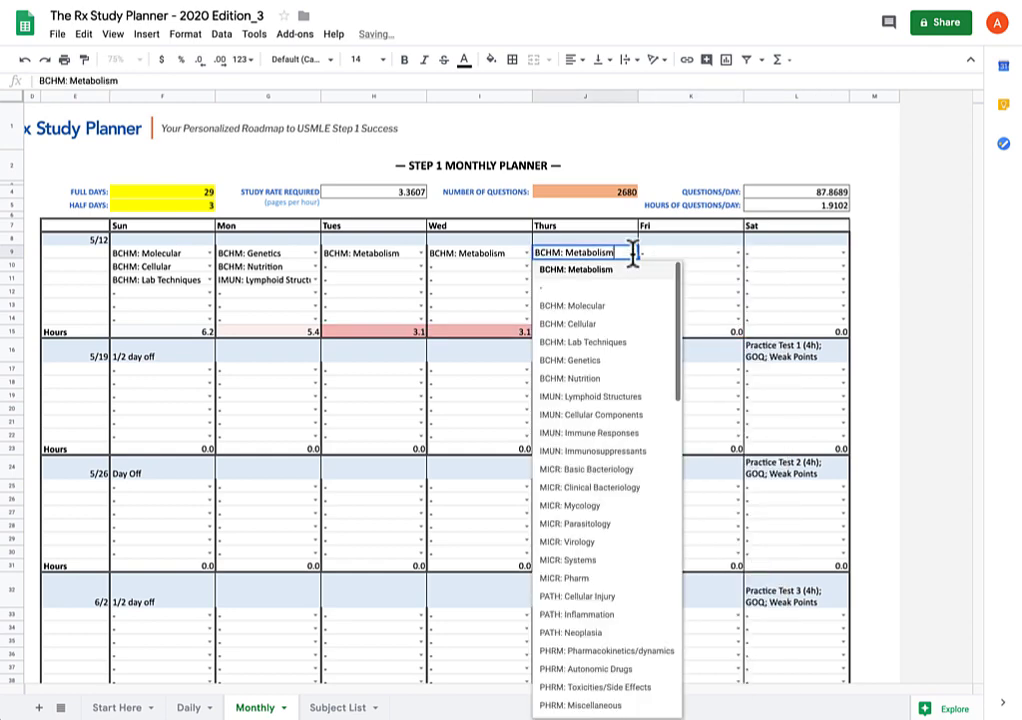
pyautogui.click(593, 287)
# Add BCHM: Metabolism to Tuesday's second slot, bringing Tuesday to 6.2 hours
pyautogui.hscroll(-3, 541, 276)
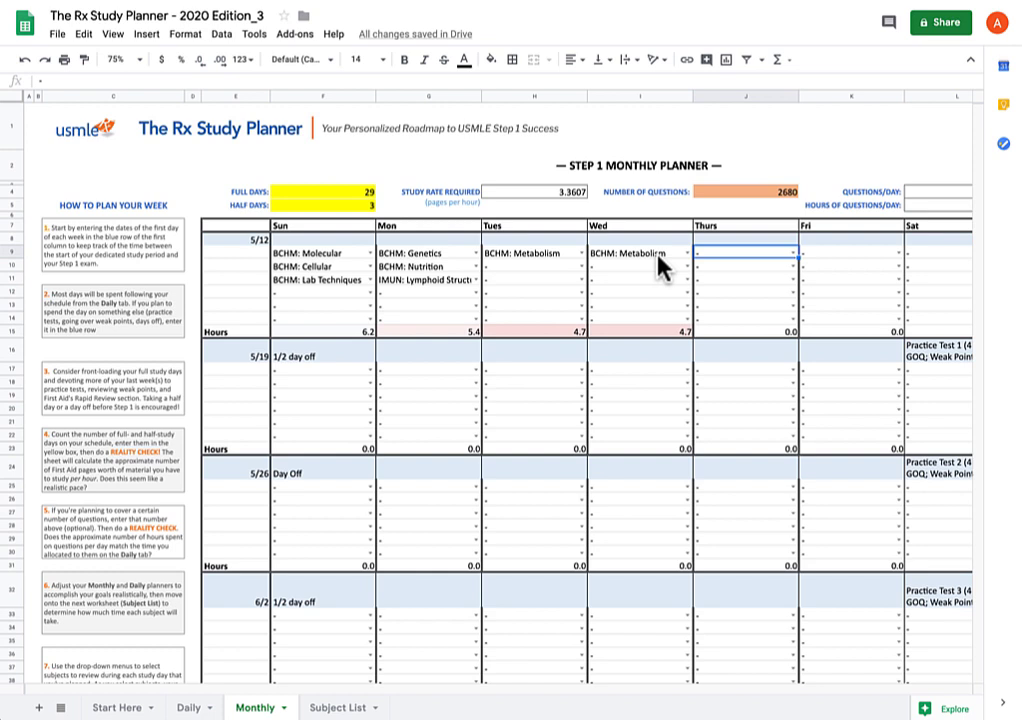
pyautogui.click(582, 267)
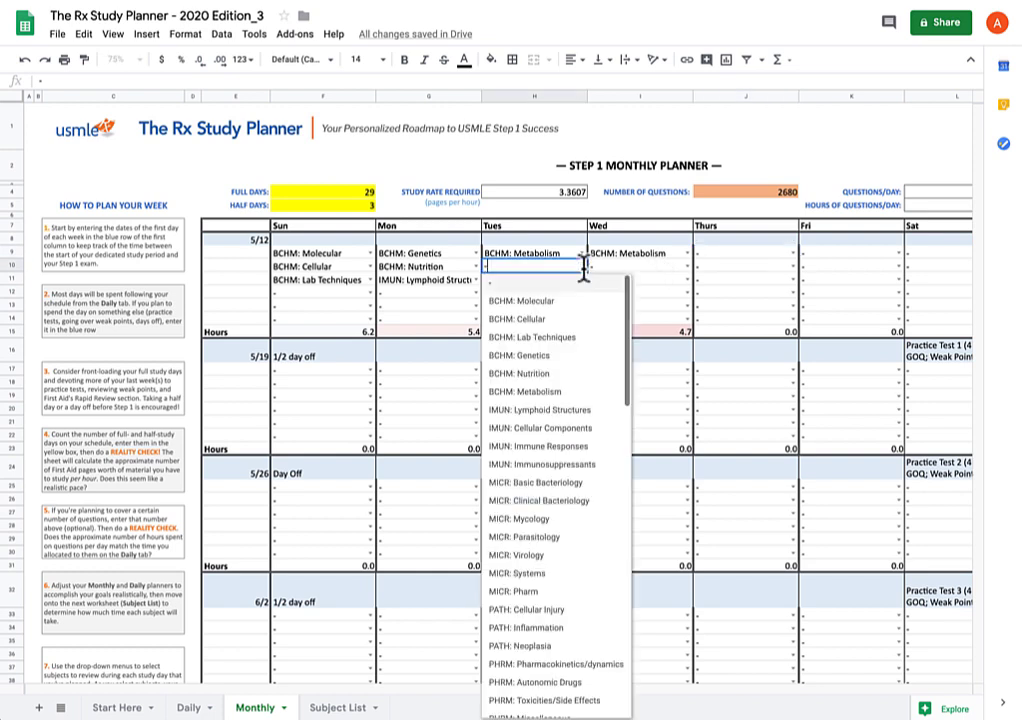
pyautogui.click(527, 392)
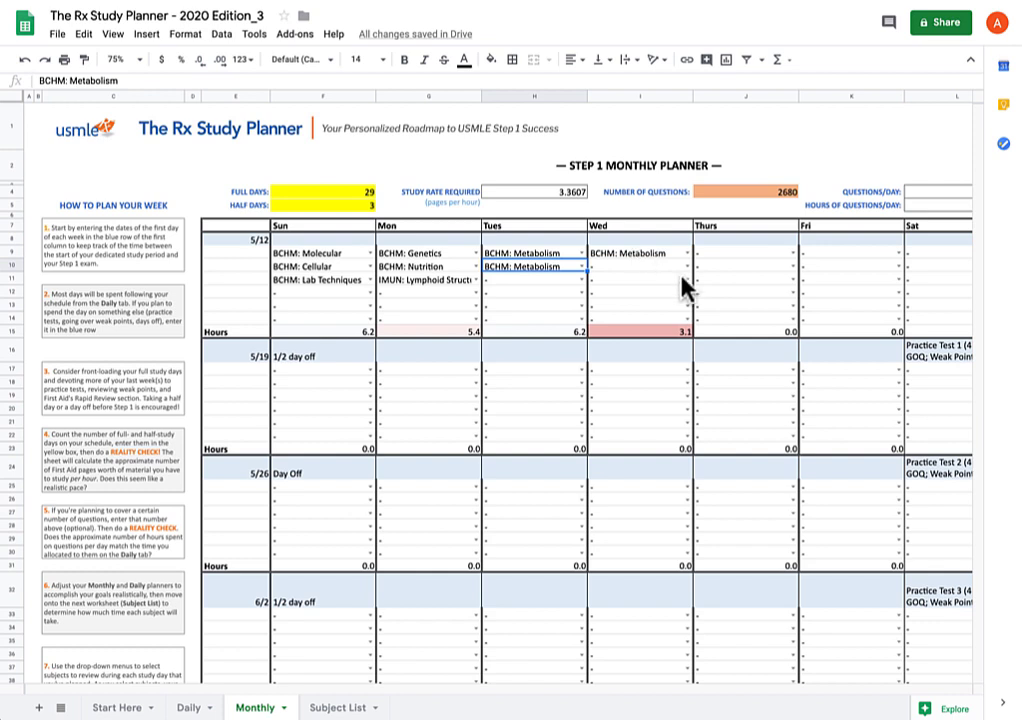
pyautogui.scroll(-1, 683, 287)
pyautogui.scroll(-1, 683, 287)
pyautogui.scroll(-1, 683, 287)
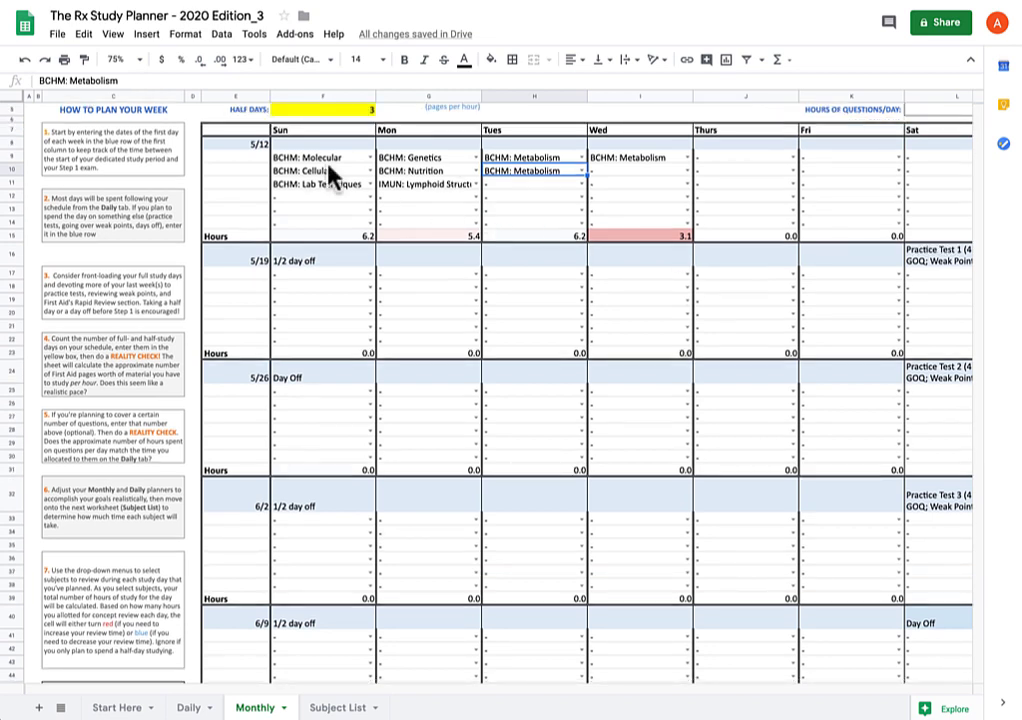
pyautogui.scroll(-1, 379, 251)
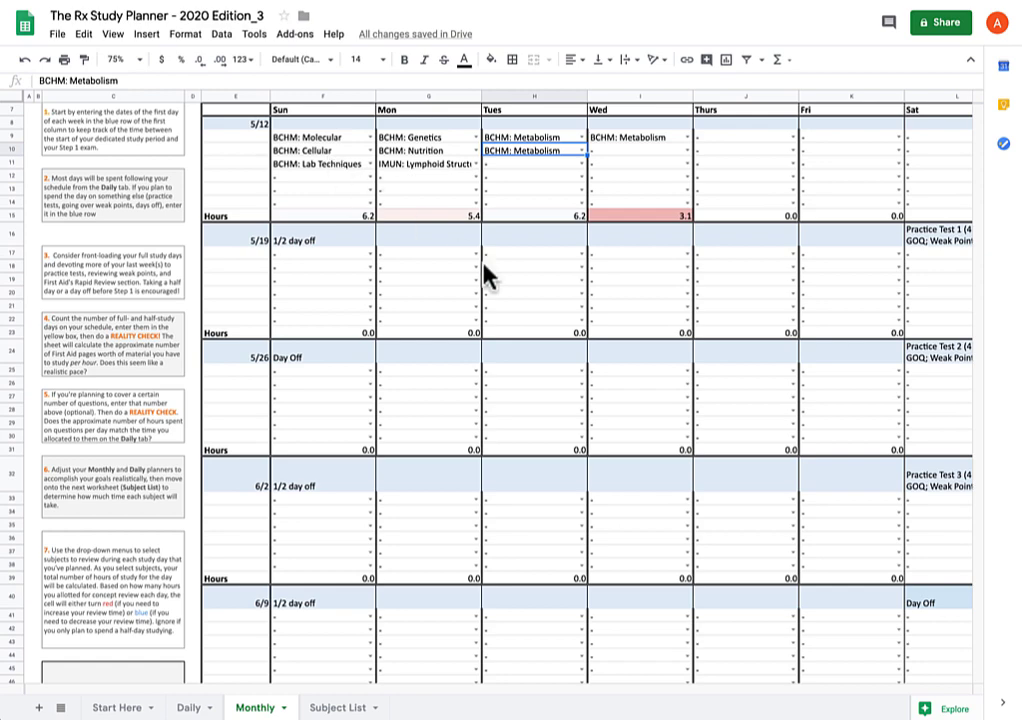
pyautogui.scroll(-5, 530, 335)
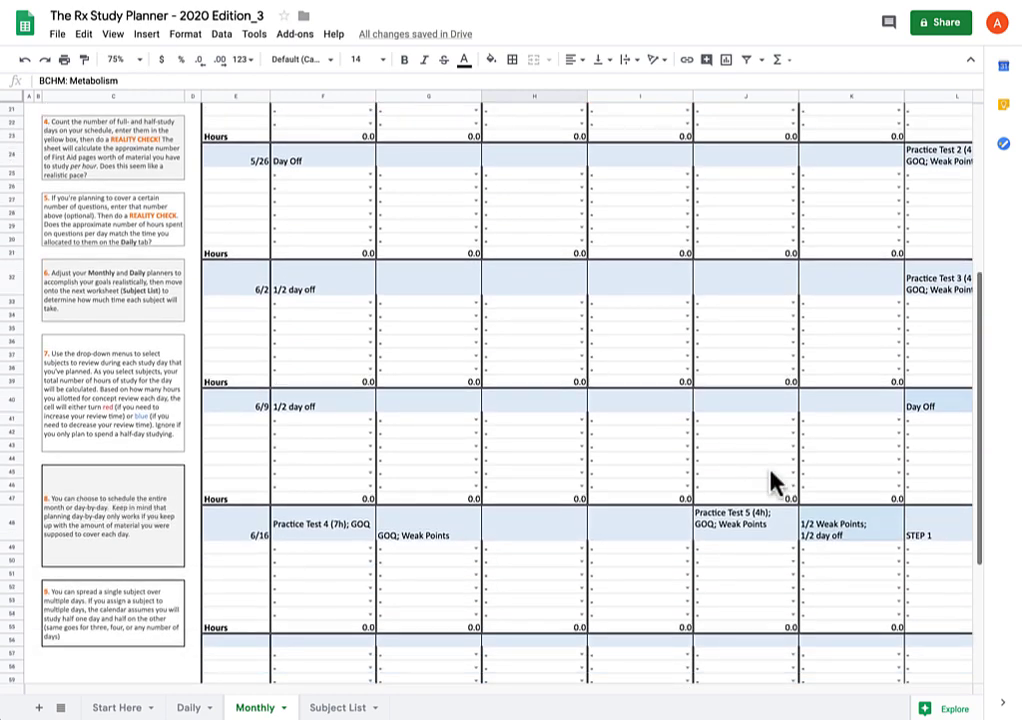
pyautogui.scroll(2, 862, 481)
pyautogui.scroll(3, 858, 480)
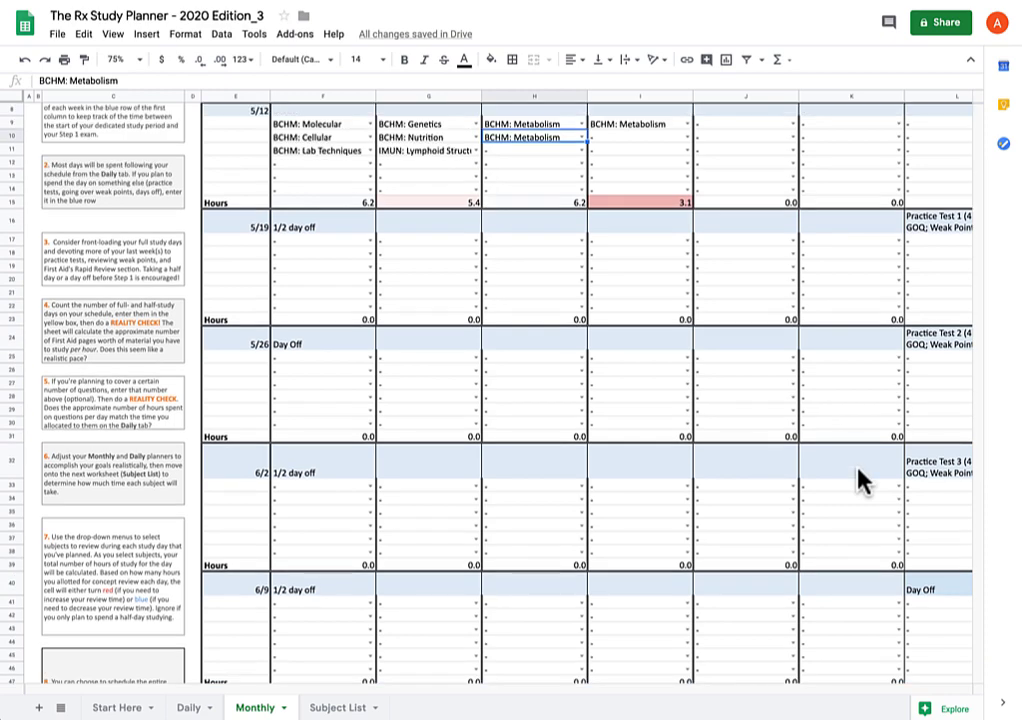
pyautogui.scroll(1, 858, 480)
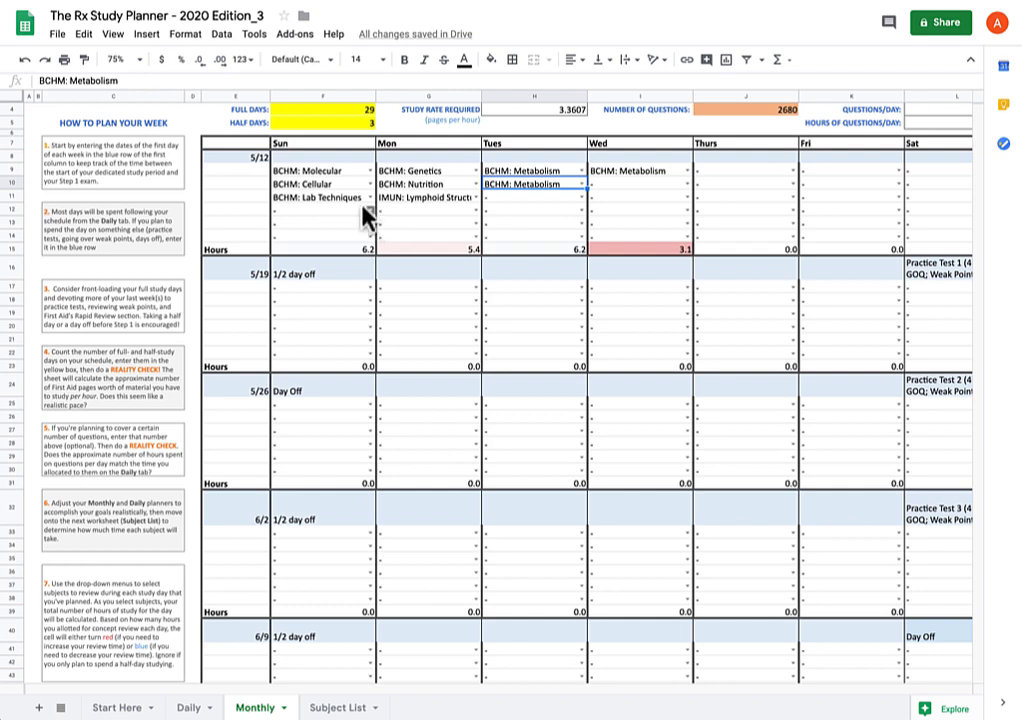
pyautogui.scroll(1, 476, 222)
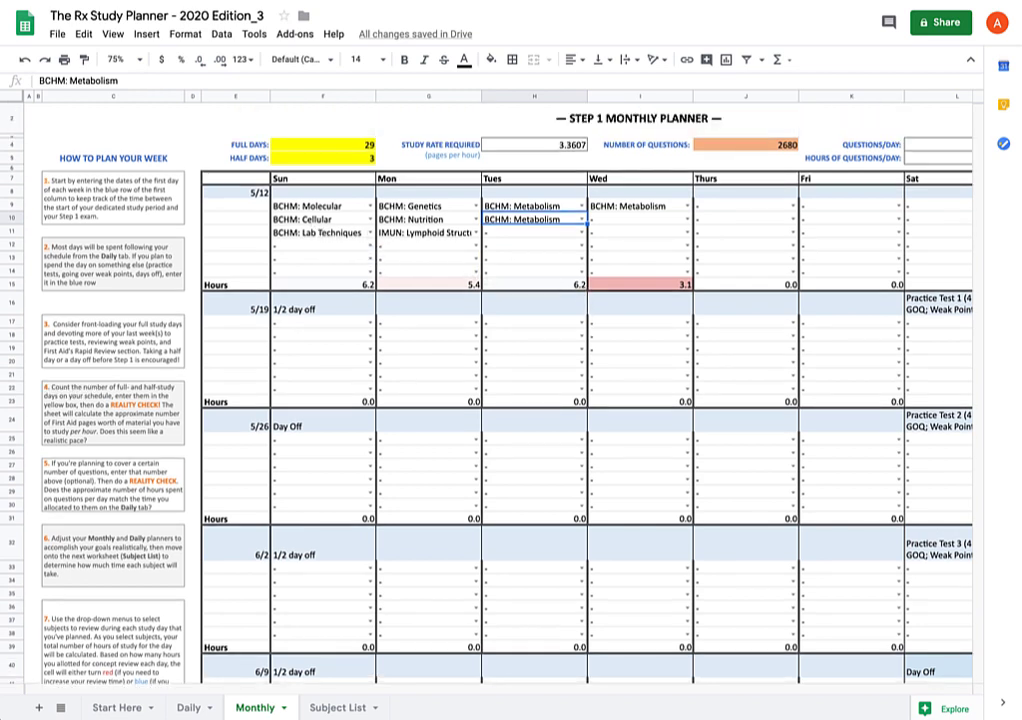